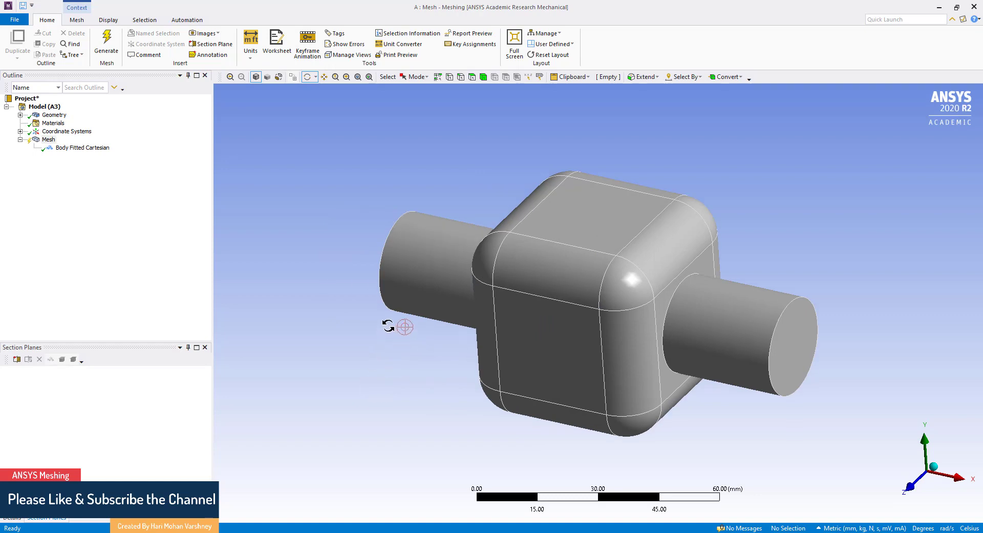
Show the sweepable bodies of the mesh model and view it from the other side.
right_click(48, 140)
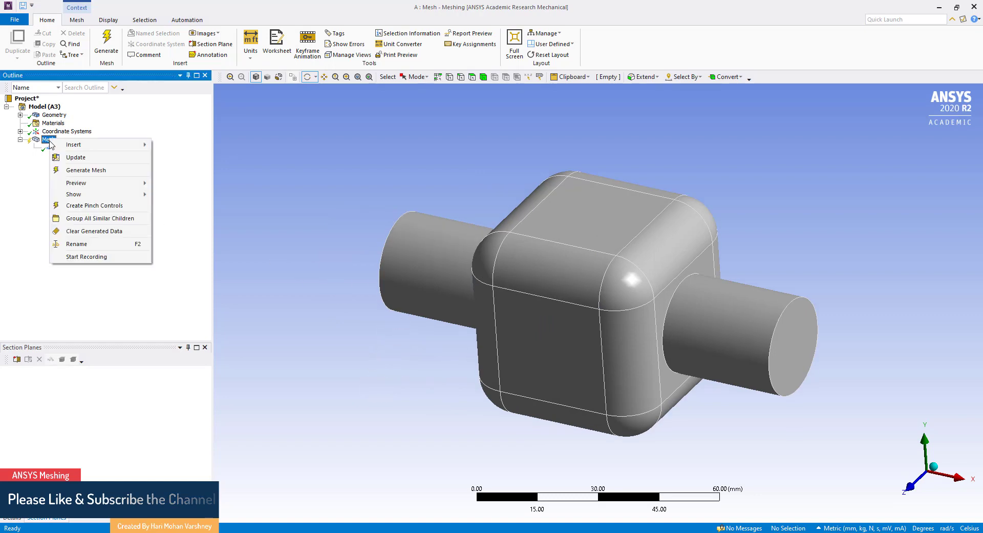
mouse_move(92, 196)
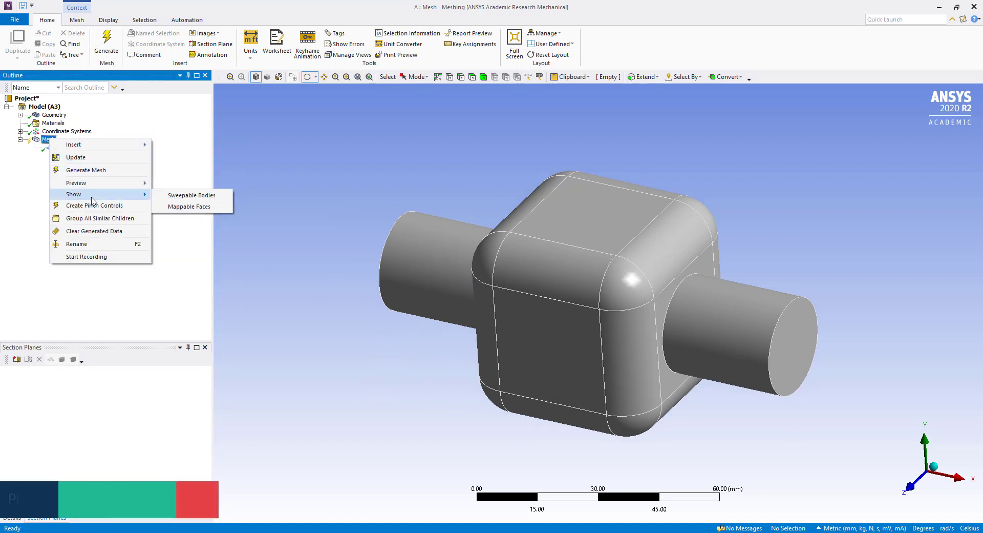
click(180, 197)
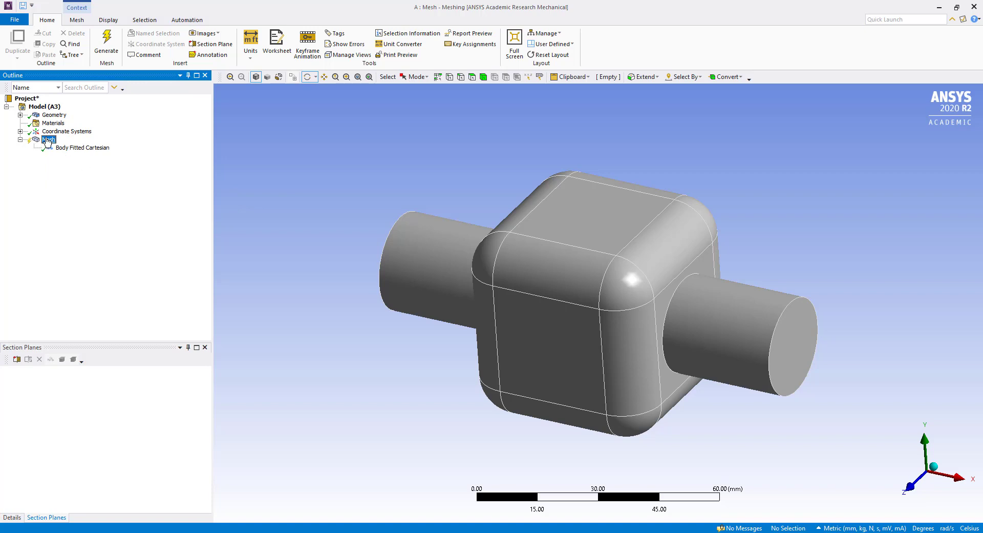
right_click(47, 141)
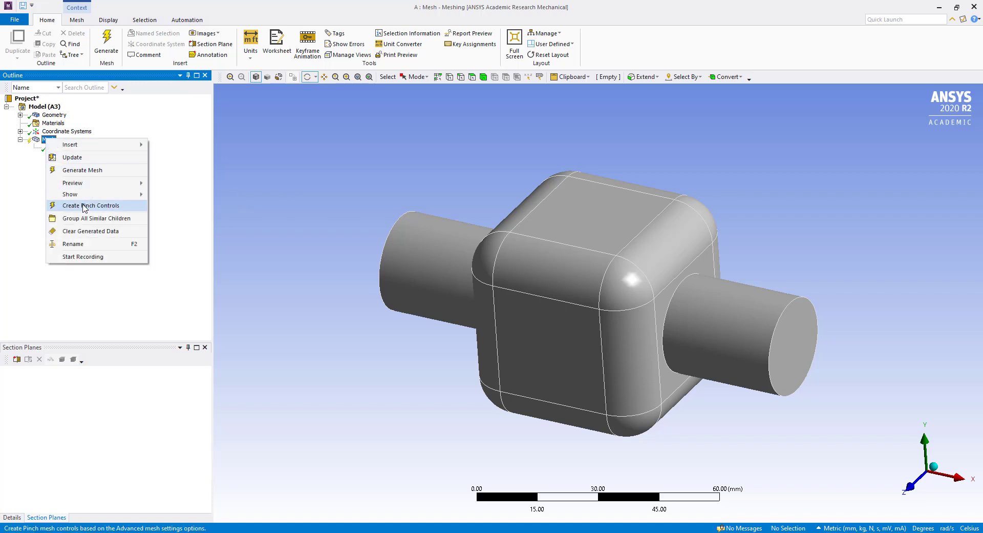
mouse_move(86, 196)
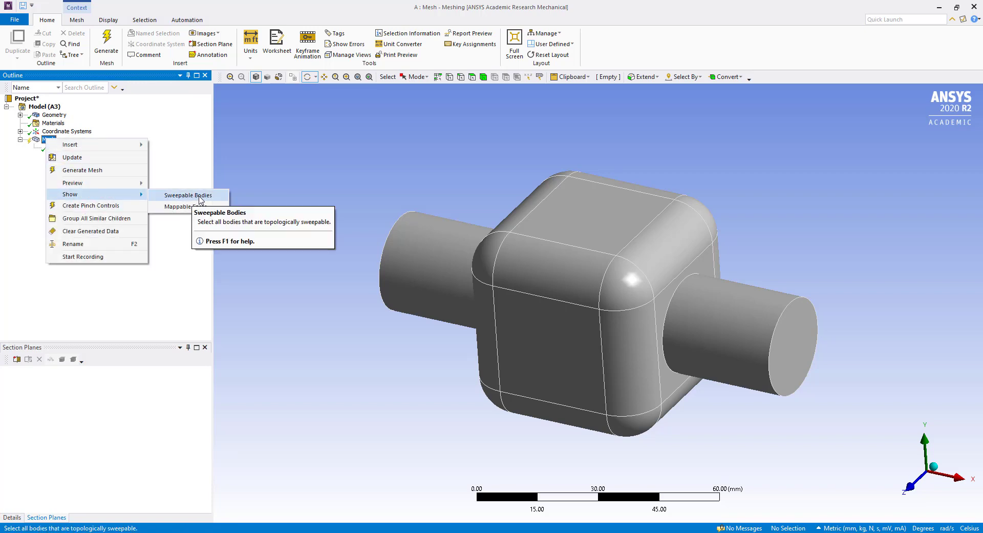
click(187, 195)
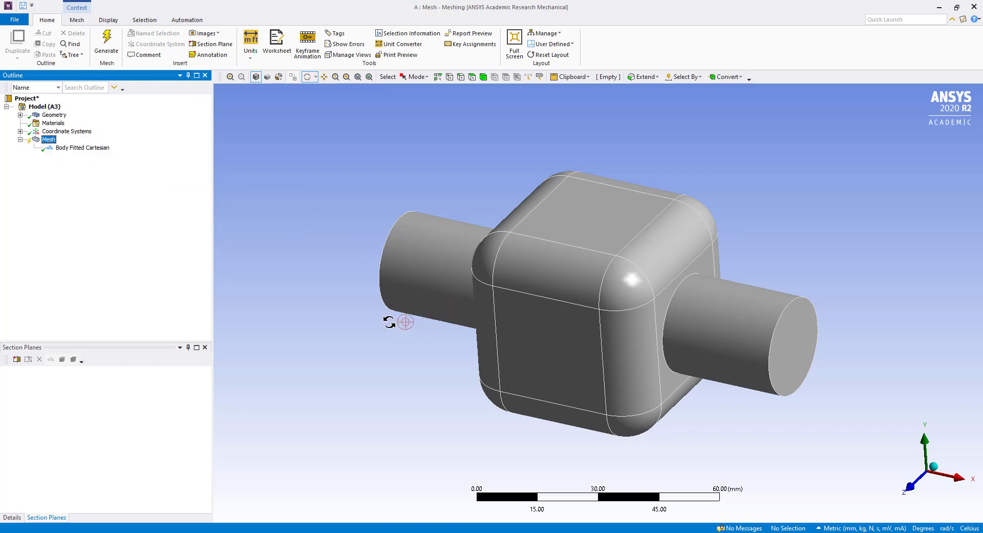
drag(486, 290, 560, 295)
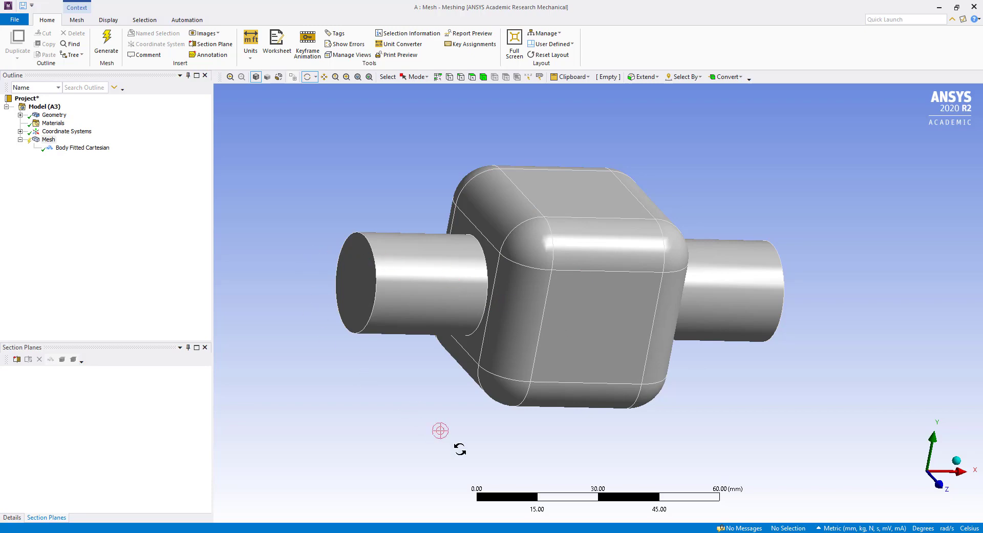
Switch to the Workbench project and open the Mesh system's geometry for editing in SpaceClaim.
key(alt+Tab)
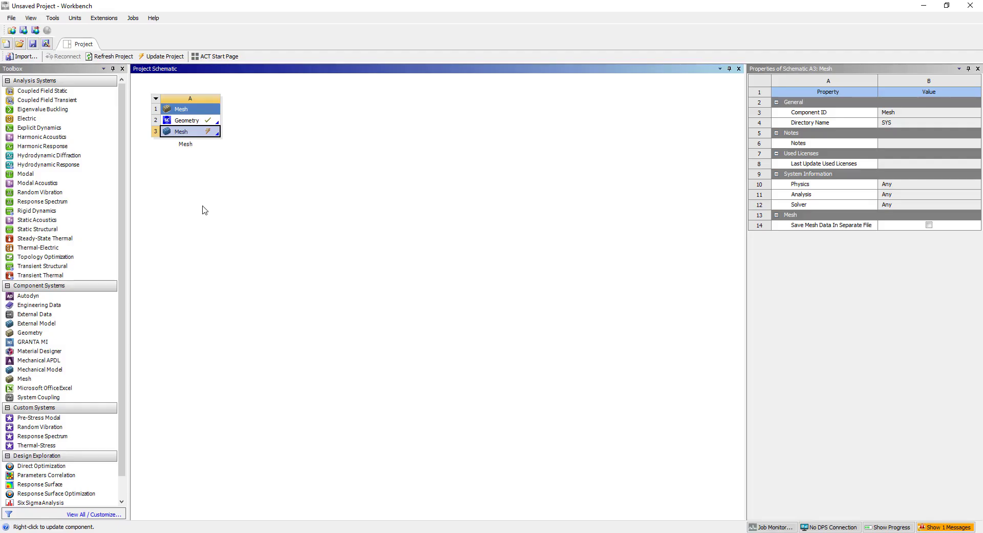
click(204, 200)
click(198, 122)
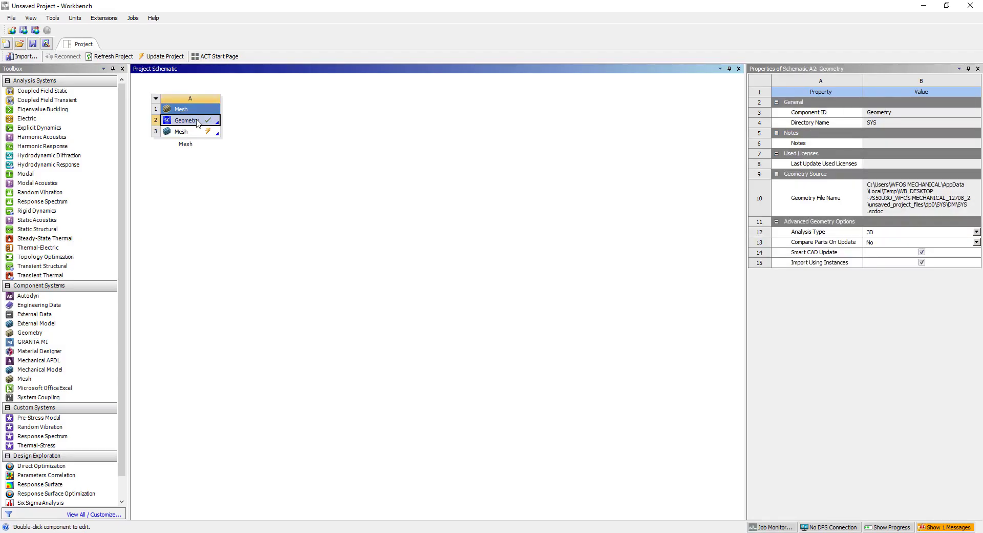
right_click(198, 122)
click(224, 126)
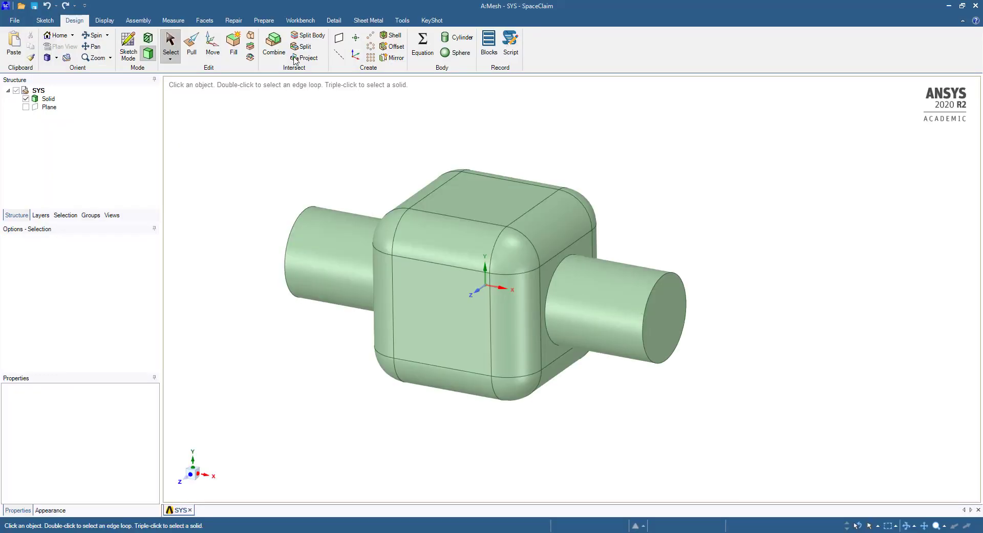
Split the +X cylinder off the rounded block using the block's adjoining flat side face as cutter, then check the resulting solids.
click(308, 36)
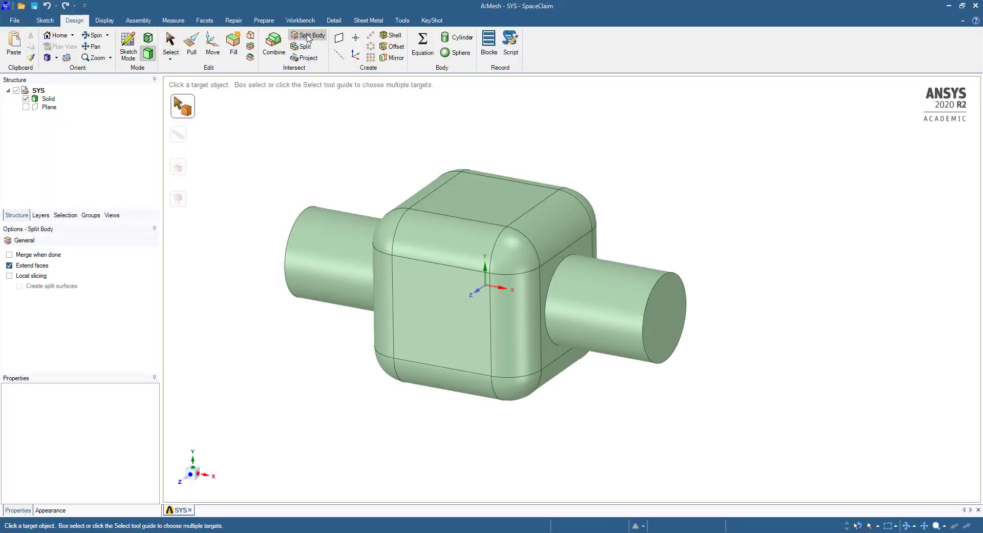
click(601, 309)
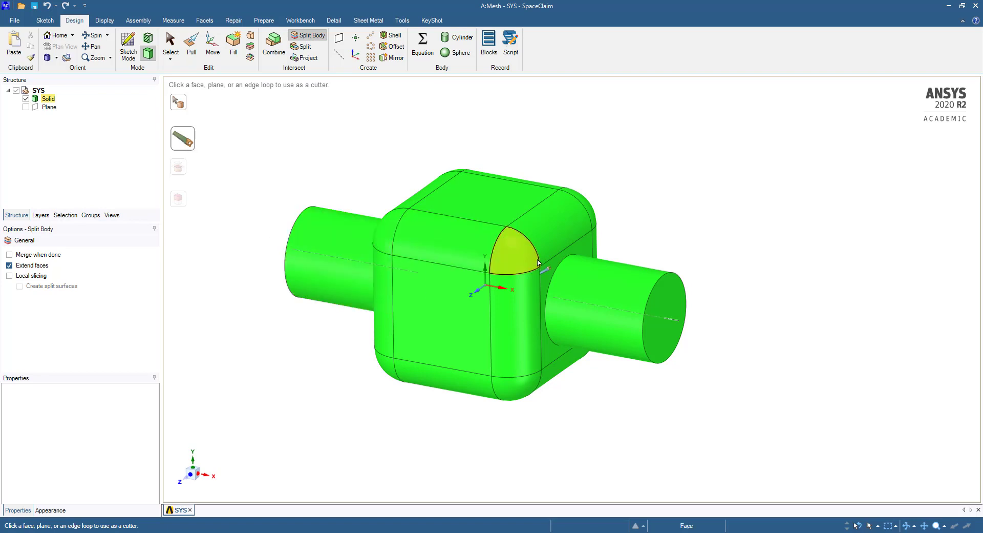
click(583, 251)
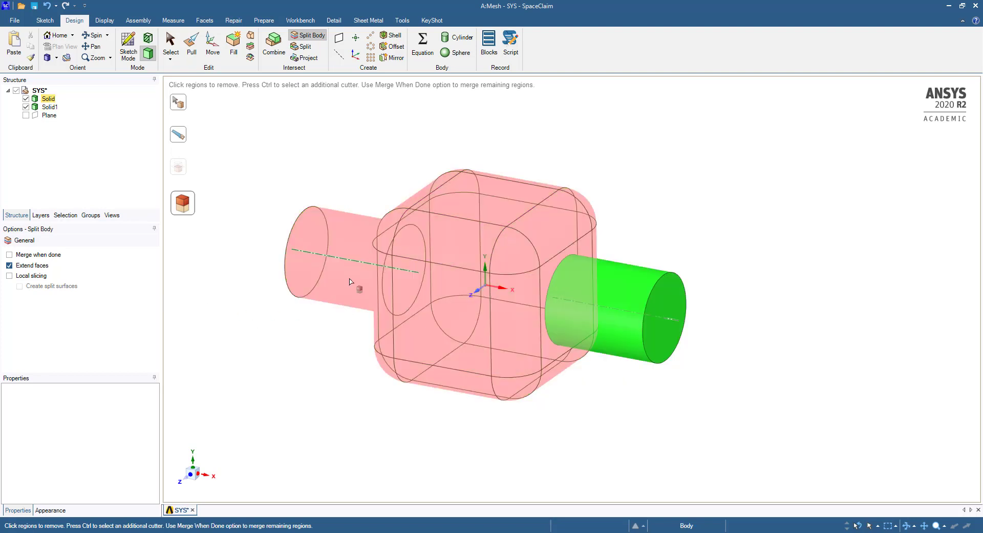
key(Escape)
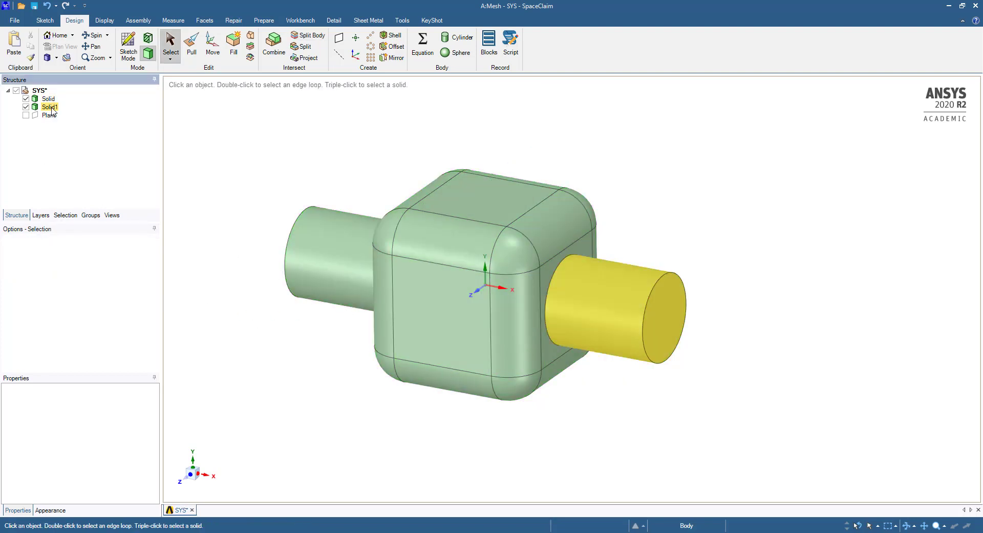
click(49, 107)
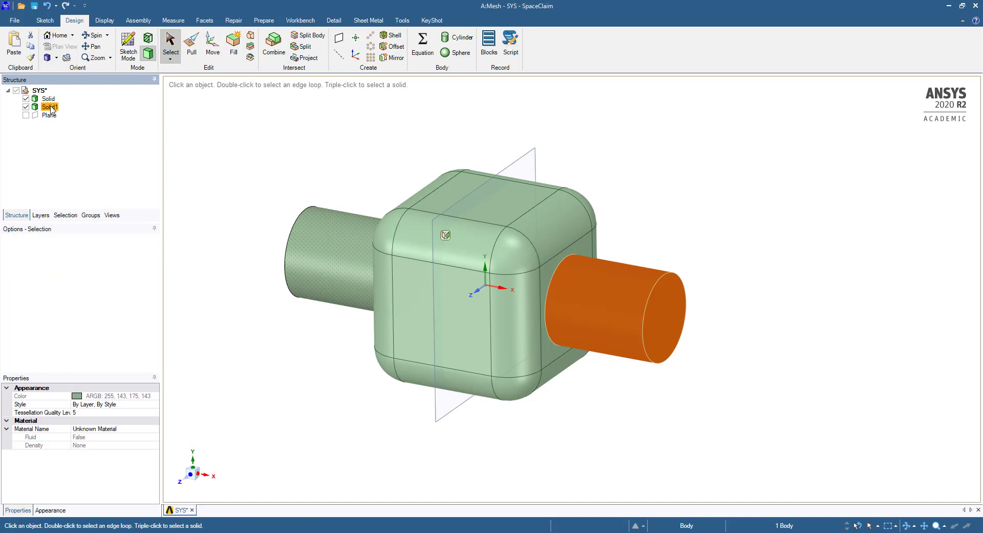
click(49, 99)
click(49, 107)
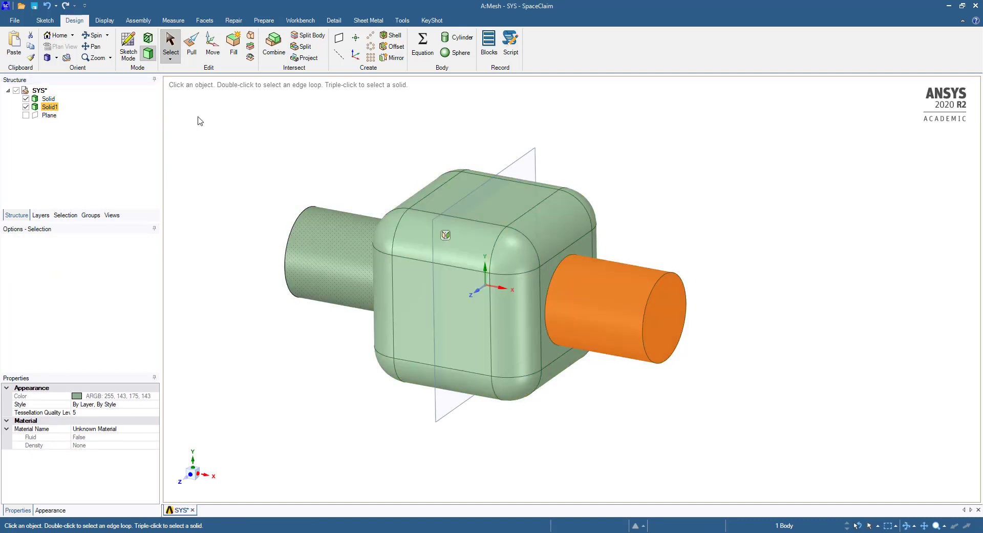
click(200, 120)
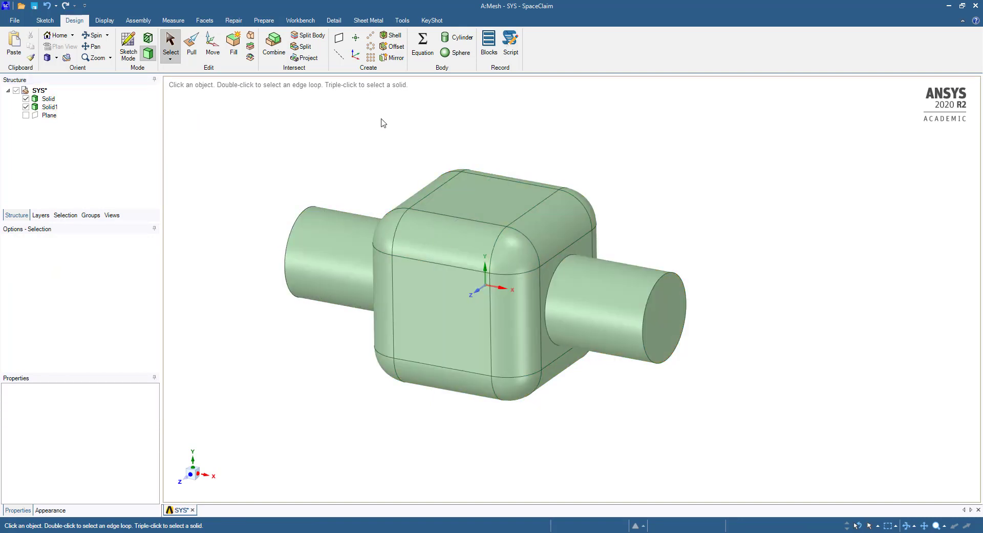
click(302, 48)
middle_drag(402, 276, 481, 280)
click(272, 238)
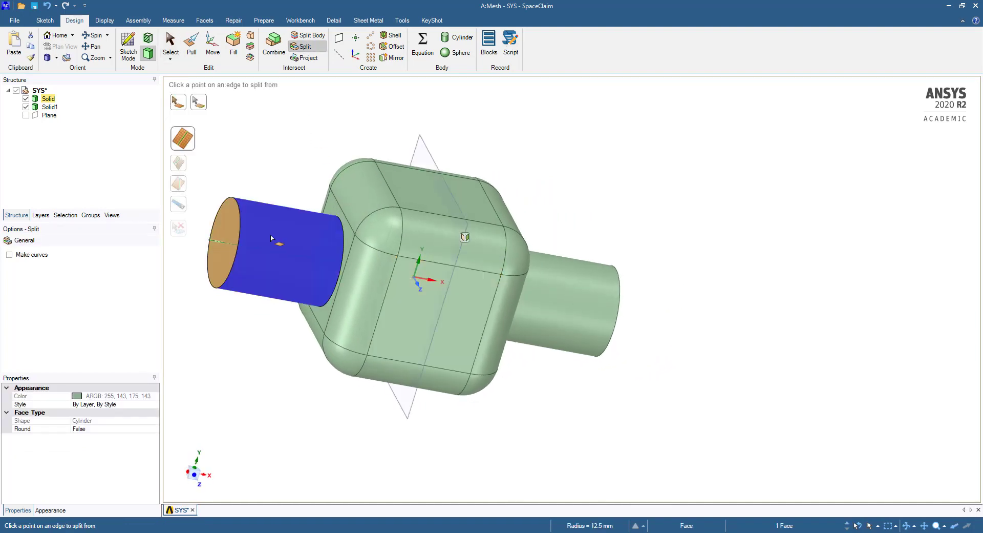
key(Escape)
key(Escape)
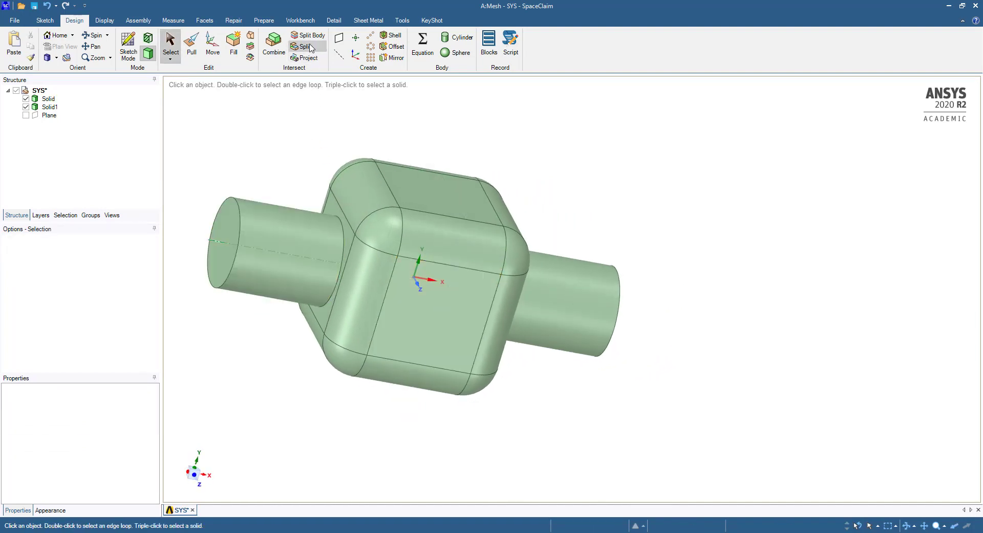
Split the remaining cylinder off the rounded block with the block's opposite side face as cutter, and check each resulting solid.
click(311, 36)
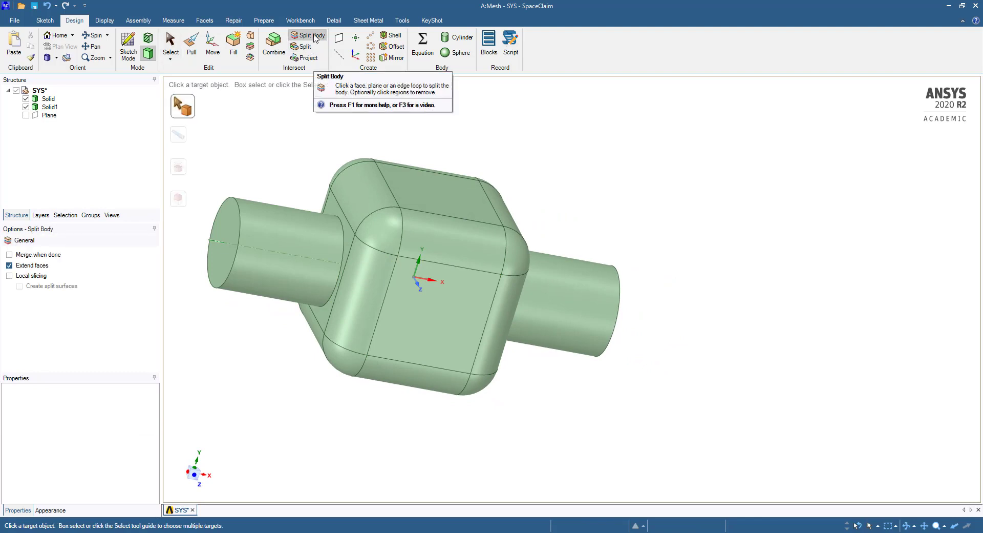
click(277, 229)
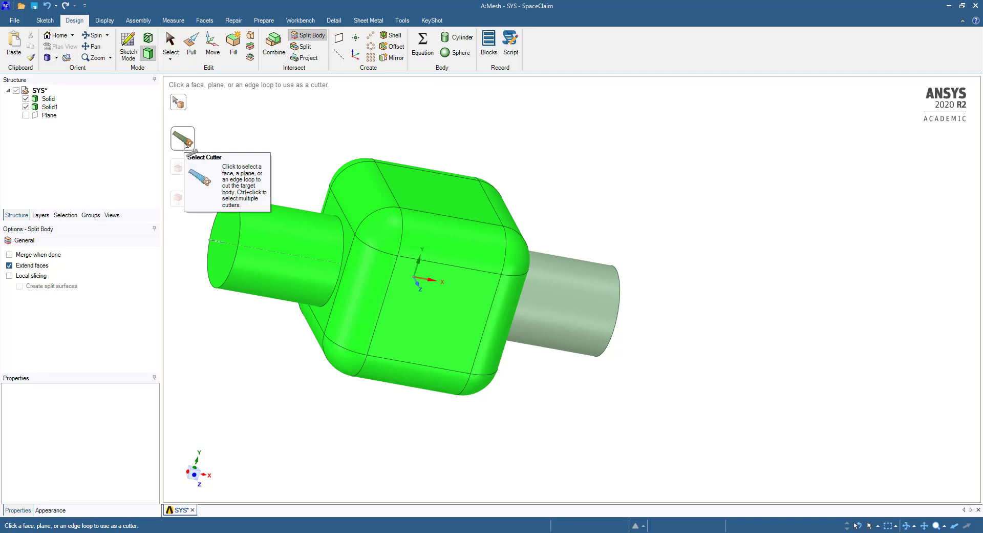
click(333, 208)
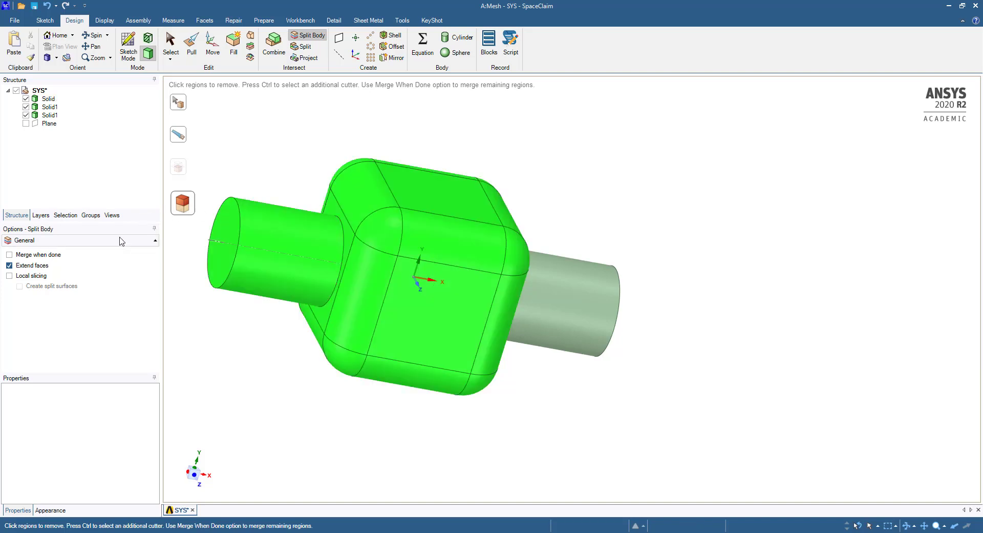
key(Escape)
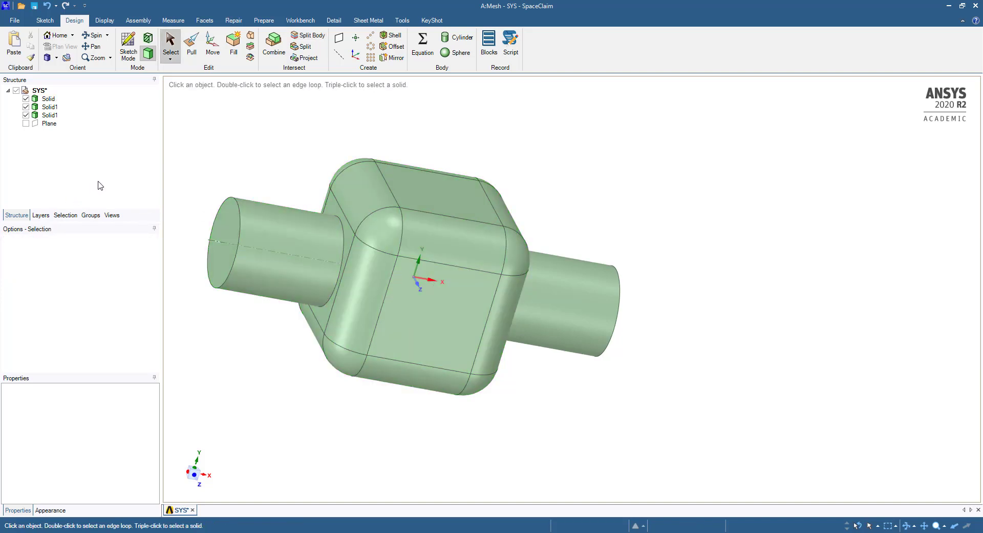
click(51, 116)
click(51, 107)
click(48, 99)
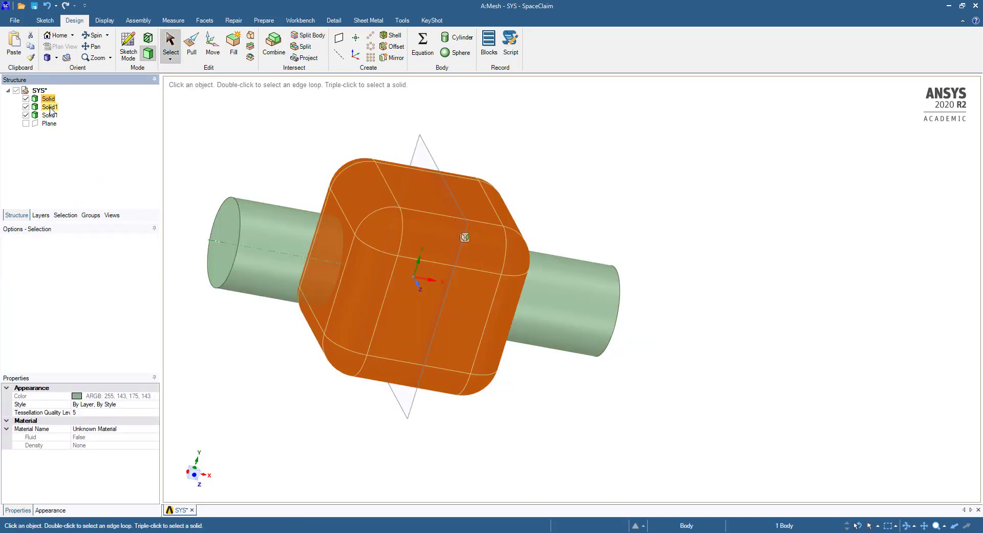
click(52, 115)
click(250, 152)
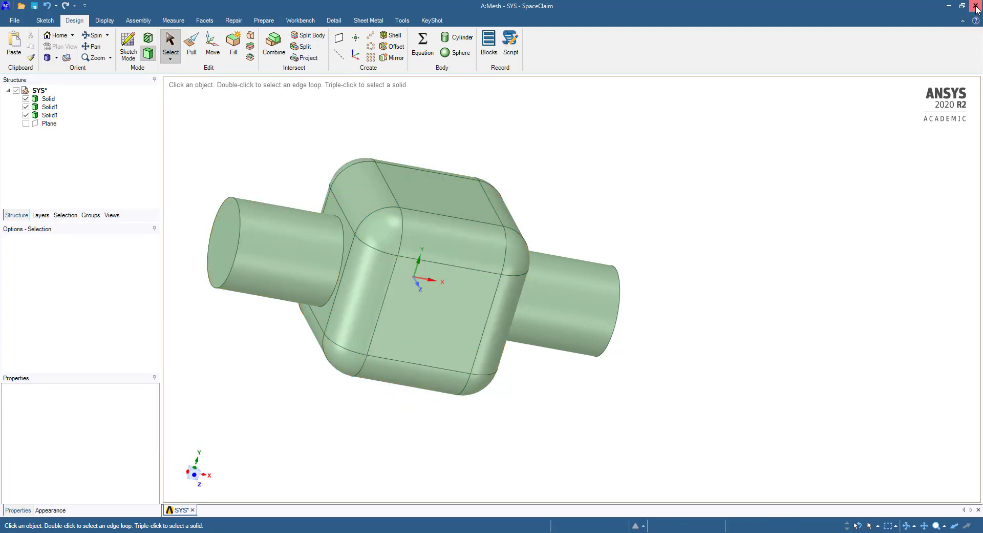
Save the split geometry and update the Mesh cell in the Workbench project.
key(ctrl+s)
key(alt+Tab)
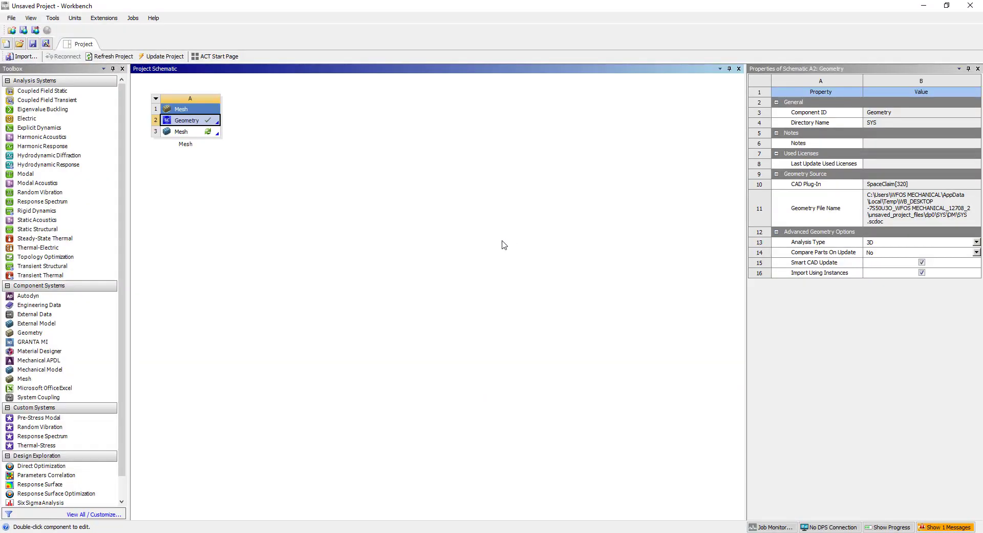
right_click(191, 130)
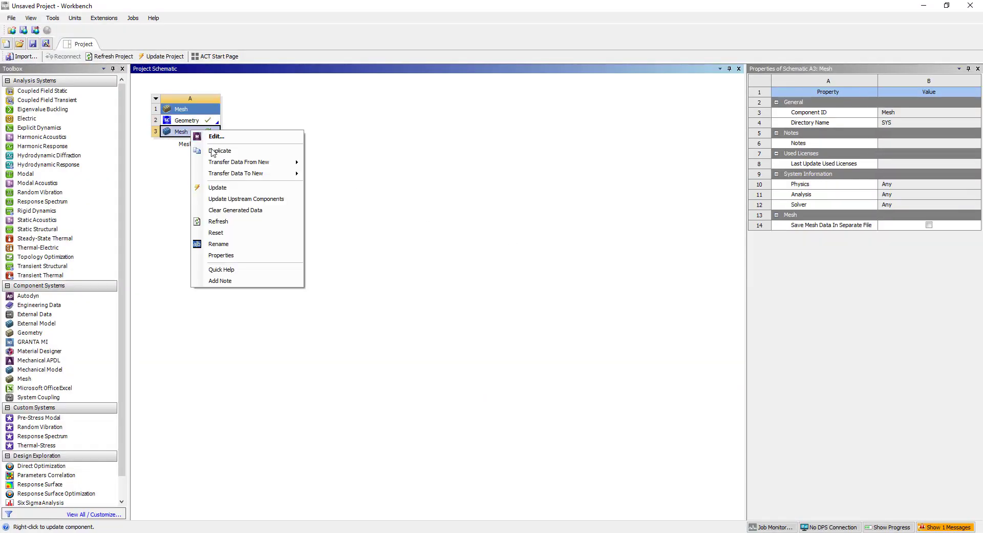
click(217, 187)
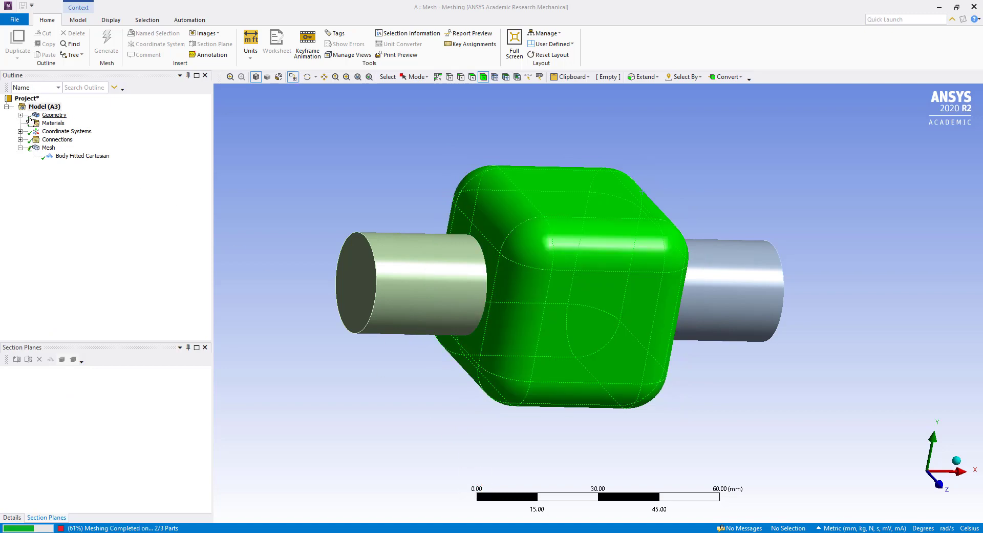
Expand the geometry to check its solids, and delete the Body Fitted Cartesian method from the mesh.
click(20, 114)
click(65, 124)
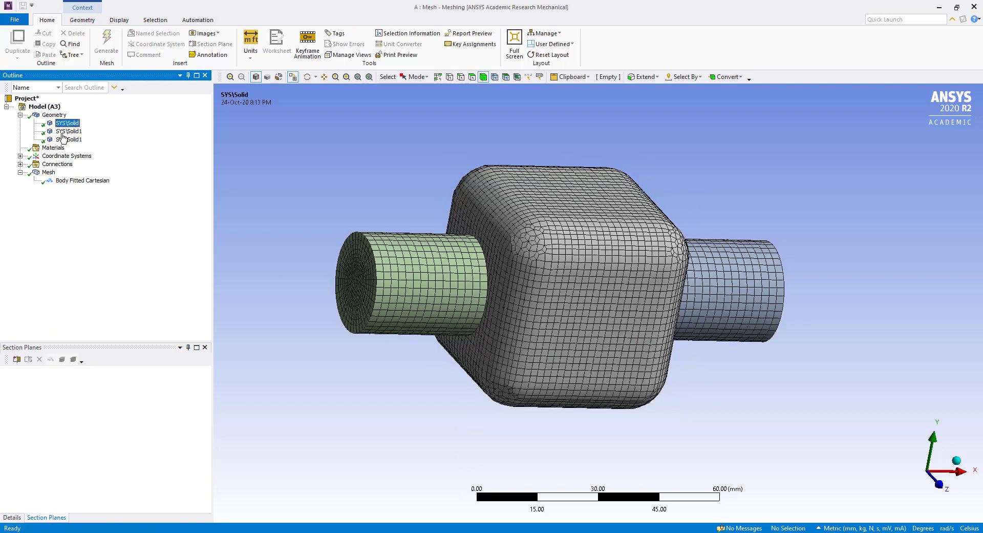
click(71, 181)
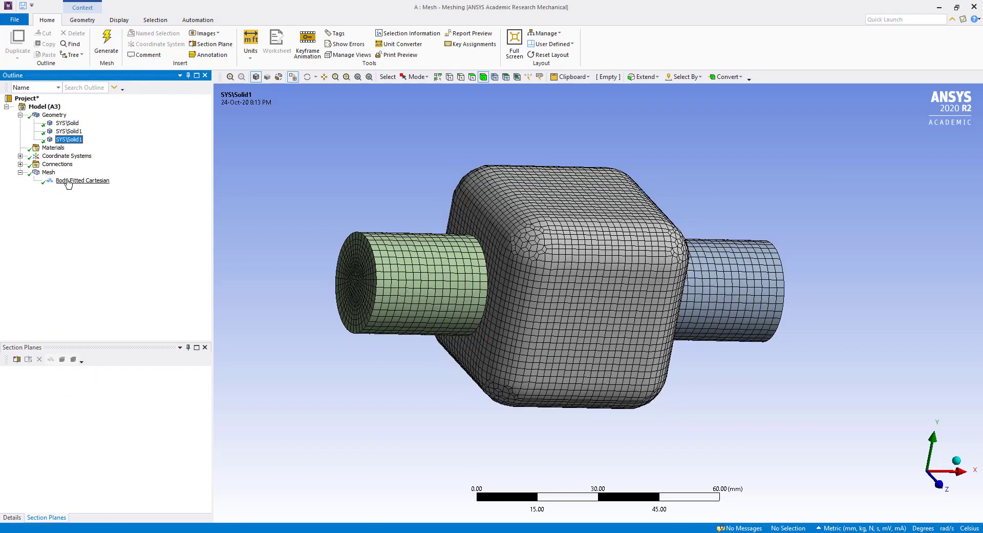
right_click(71, 183)
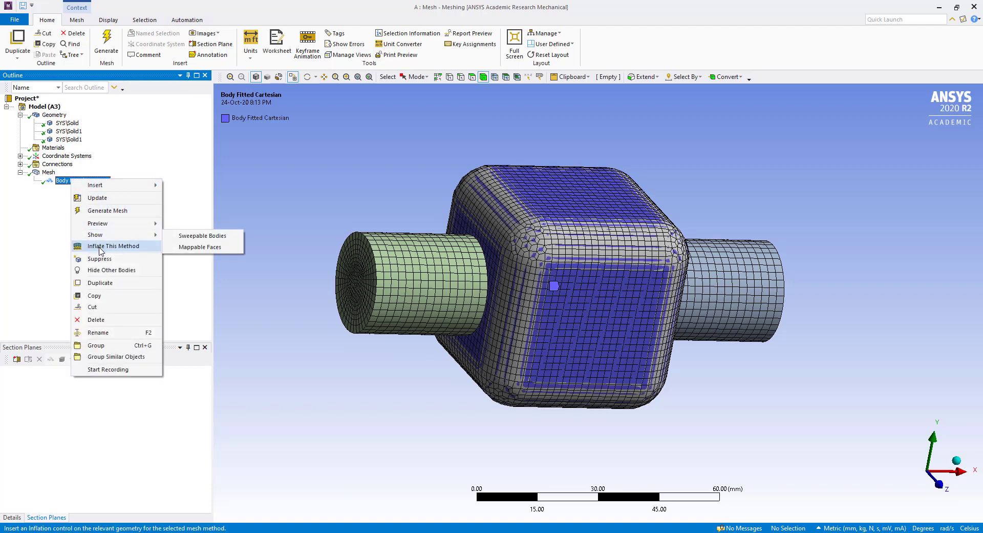
click(96, 320)
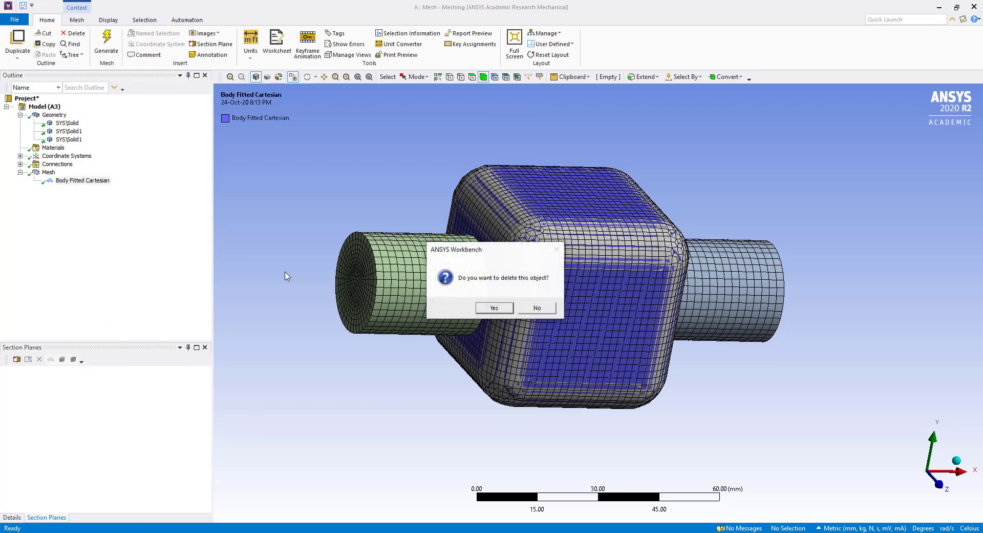
click(493, 307)
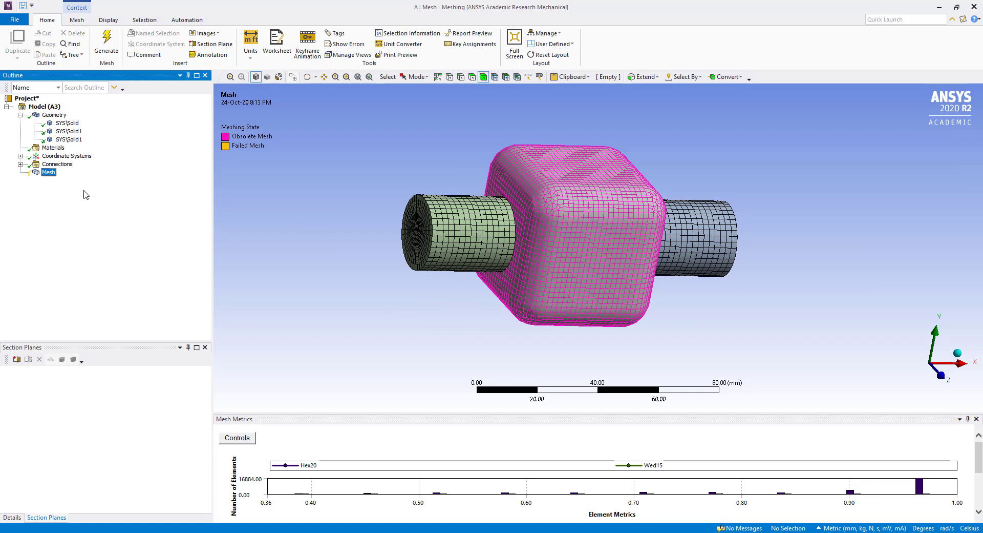
Clear all generated mesh data from the model.
right_click(53, 176)
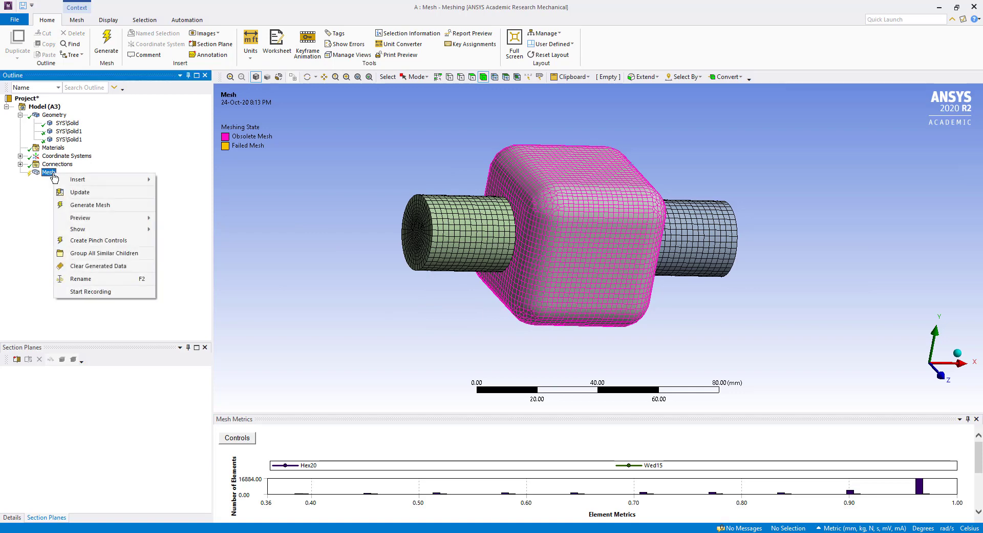
click(99, 265)
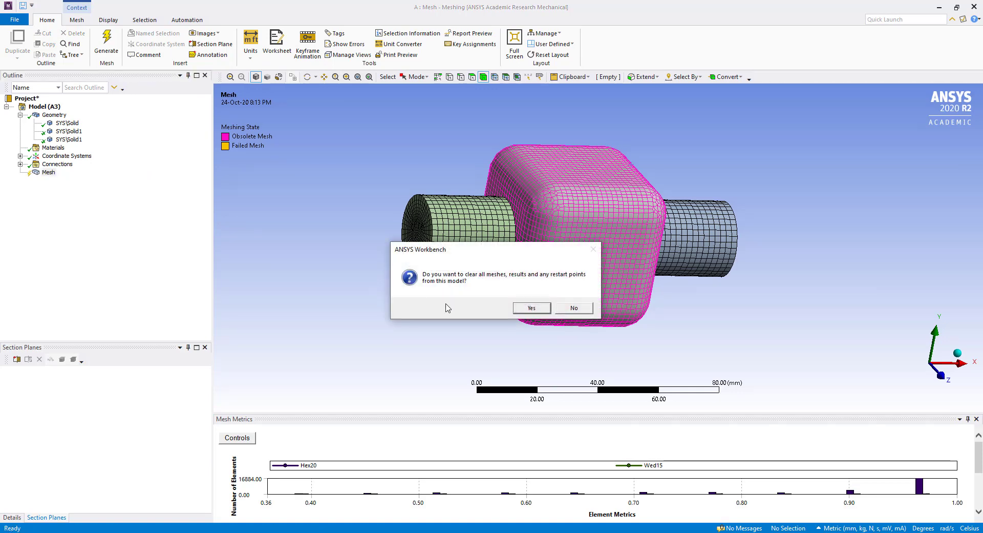
click(538, 311)
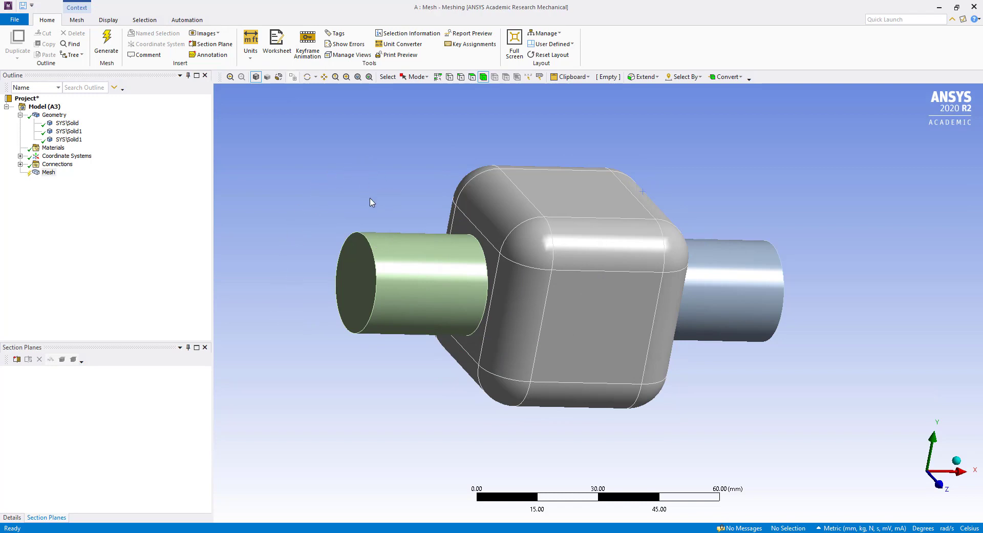
Show which bodies of the model are topologically sweepable, and clear the selection.
middle_drag(372, 202, 331, 199)
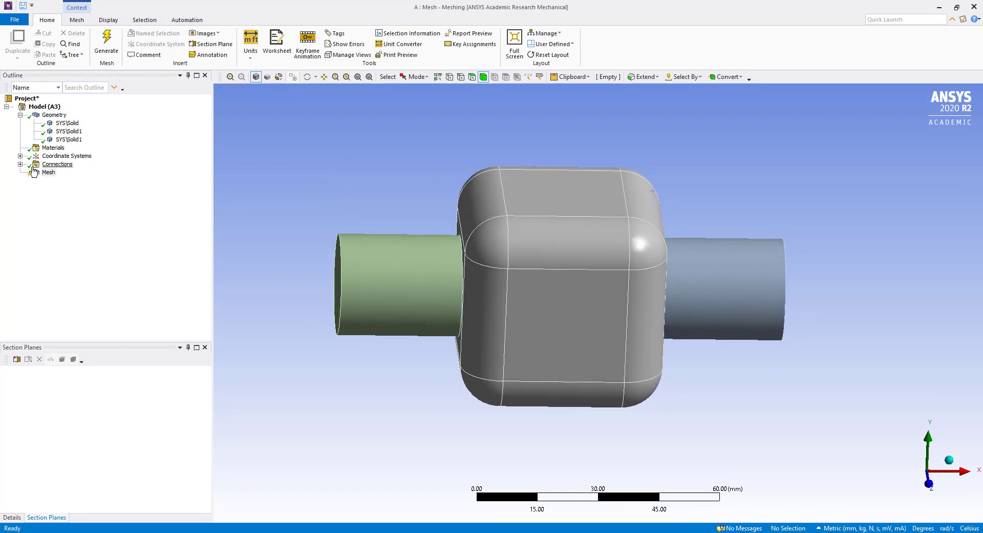
right_click(48, 172)
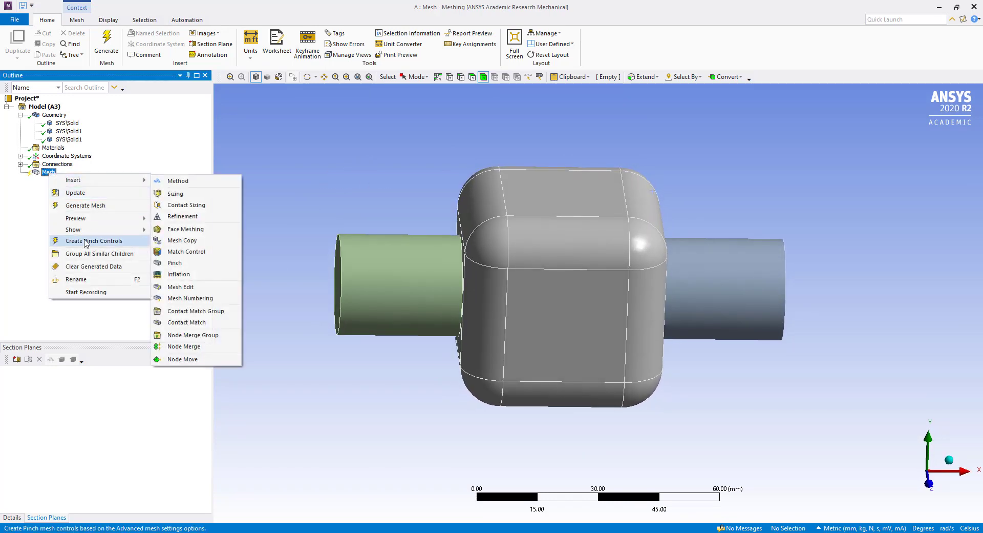
mouse_move(102, 230)
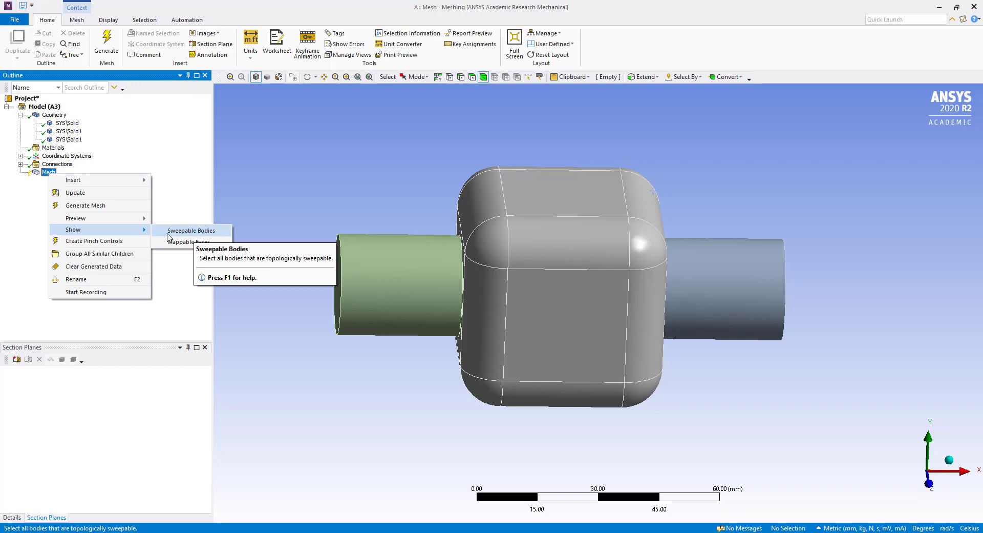
click(190, 232)
mouse_move(328, 179)
middle_down()
mouse_move(373, 236)
mouse_move(341, 191)
mouse_move(267, 145)
mouse_move(342, 145)
mouse_move(332, 176)
middle_up()
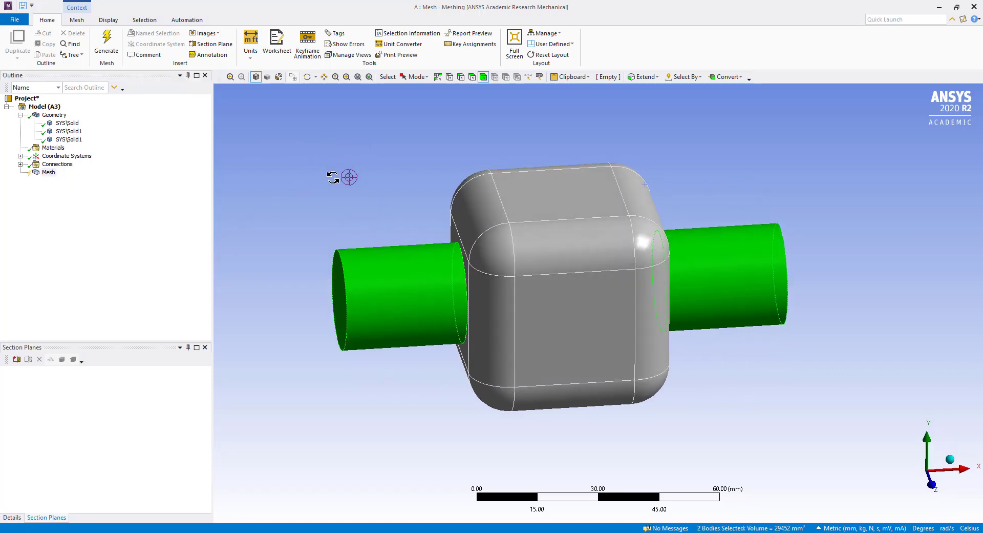
click(277, 175)
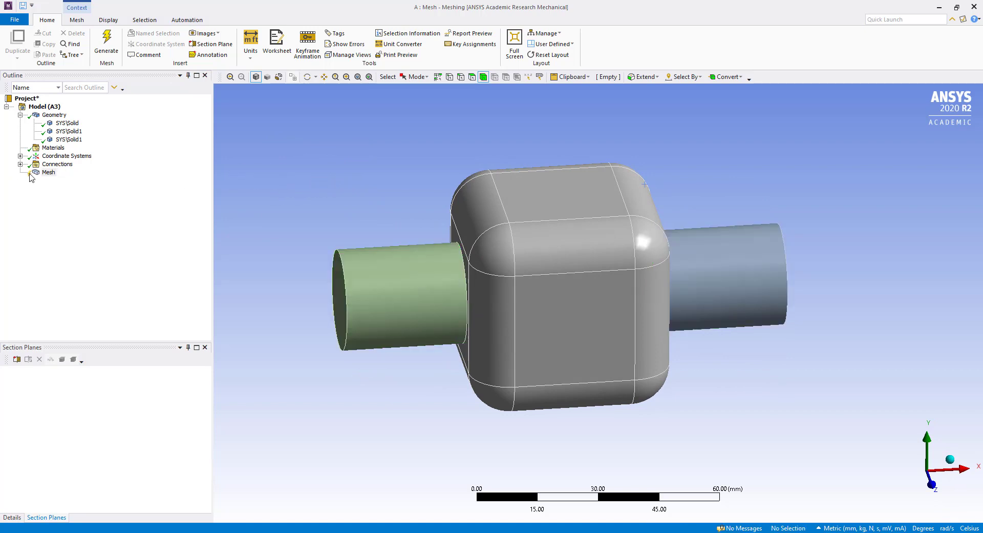
Insert a mesh method and scope it to the two cylinder bodies.
click(48, 172)
right_click(49, 174)
mouse_move(128, 180)
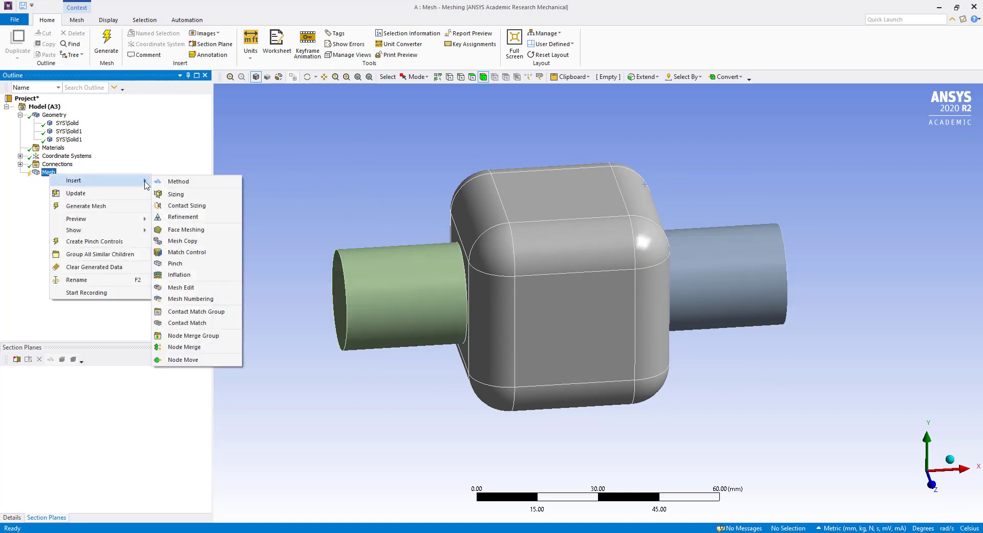
click(200, 182)
click(78, 180)
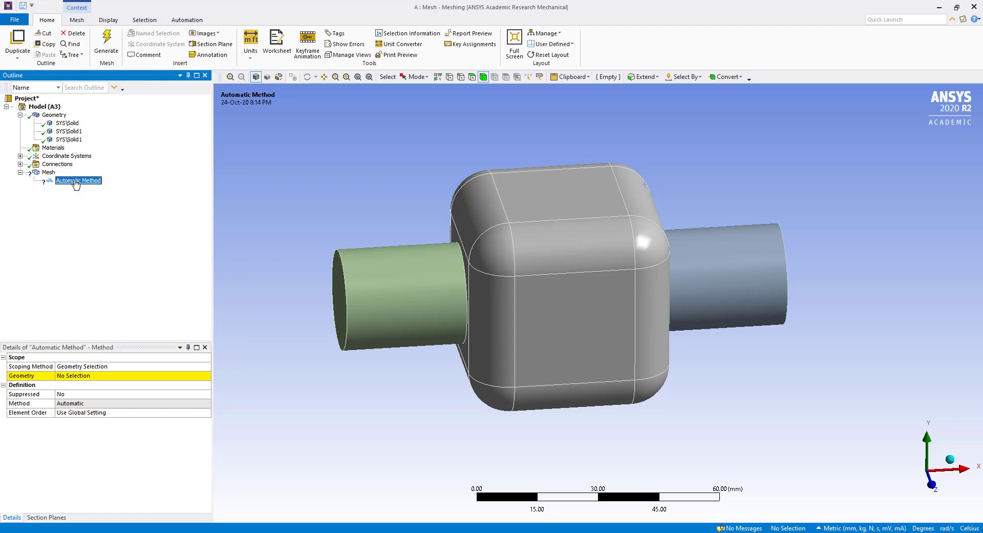
click(73, 380)
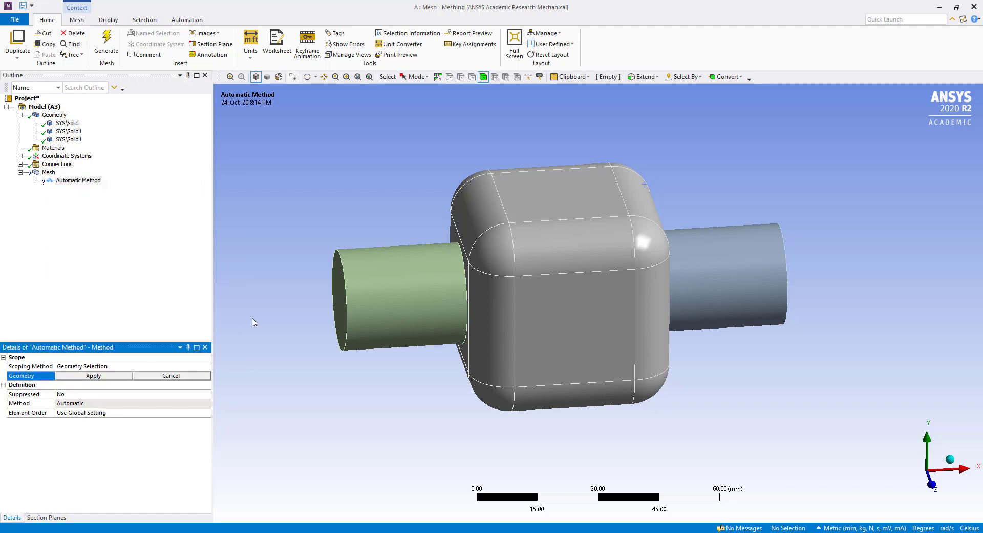
click(375, 315)
ctrl+click(716, 286)
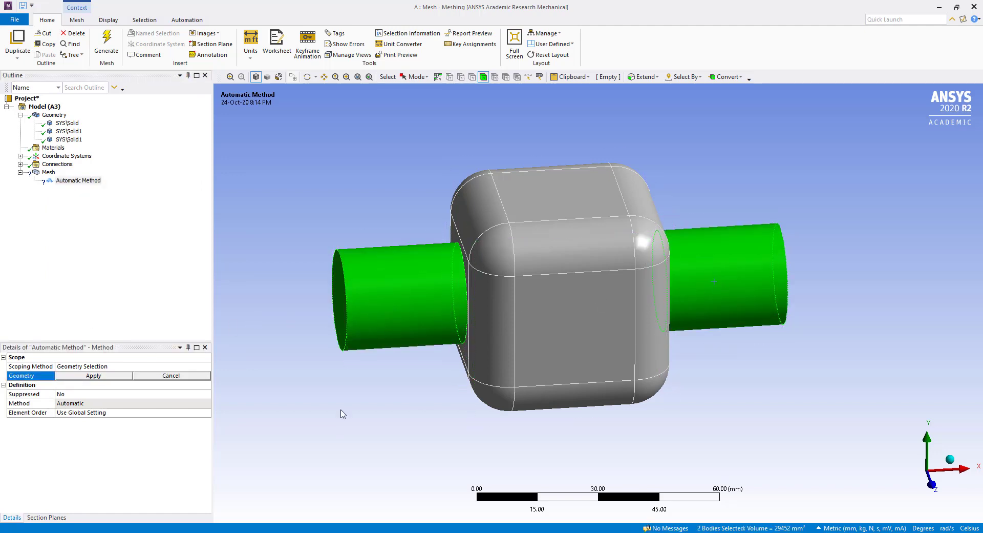
click(113, 377)
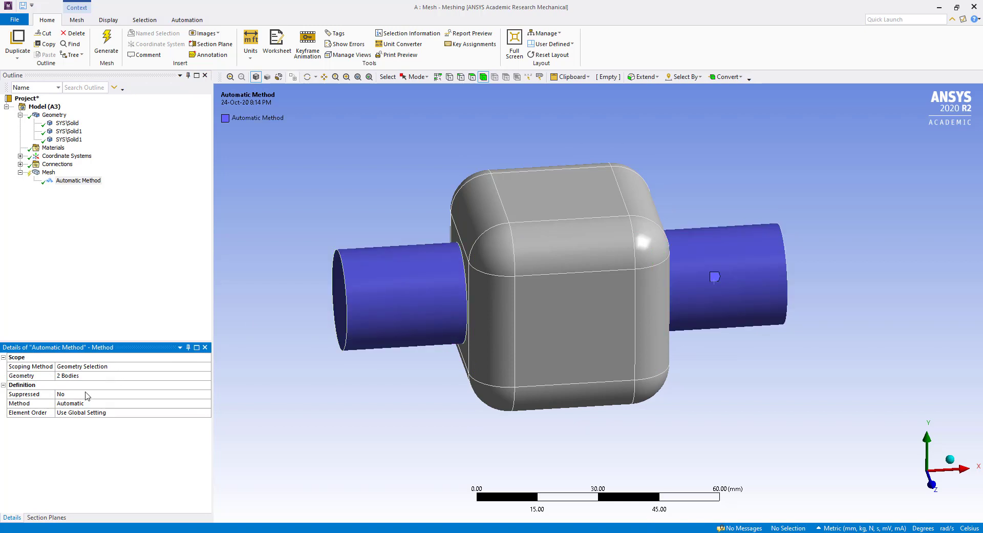
Change the cylinders' mesh method to Sweep and set the number of sweep divisions to 10.
click(168, 402)
click(207, 404)
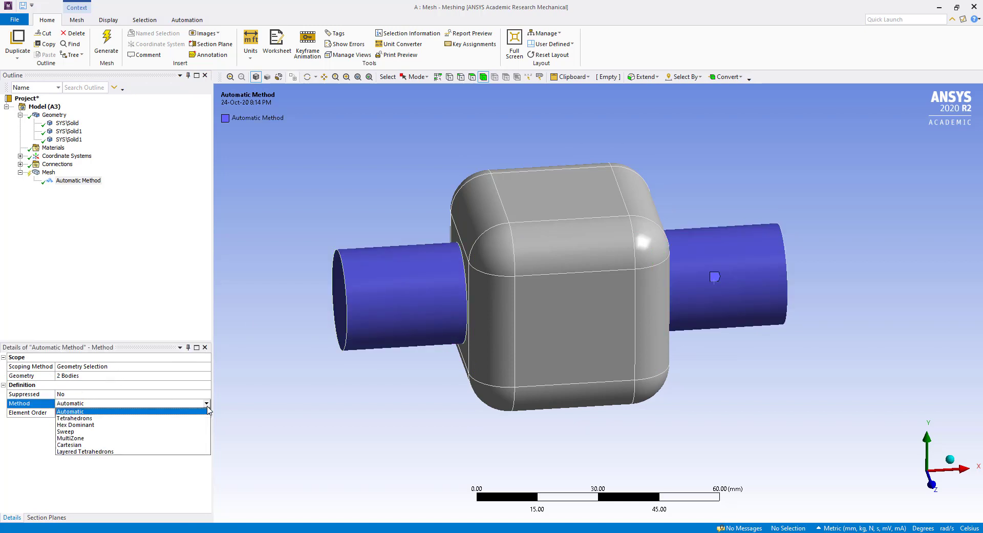
click(93, 432)
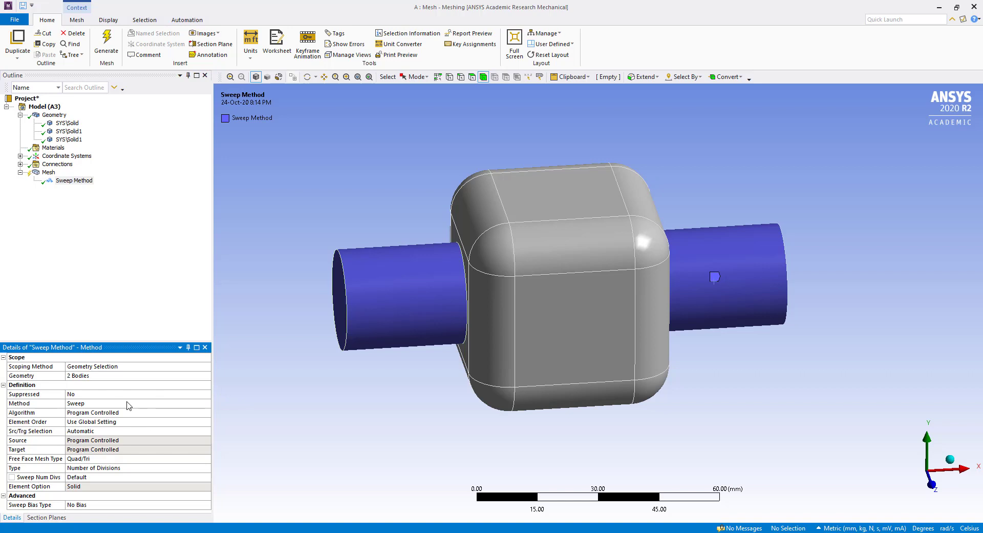
click(134, 477)
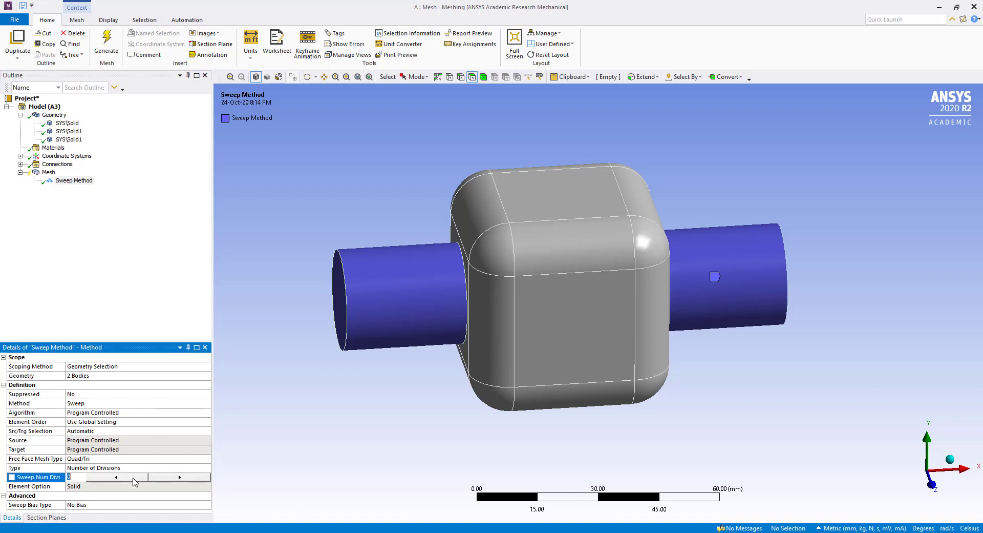
click(195, 477)
click(195, 477)
click(195, 477)
click(169, 485)
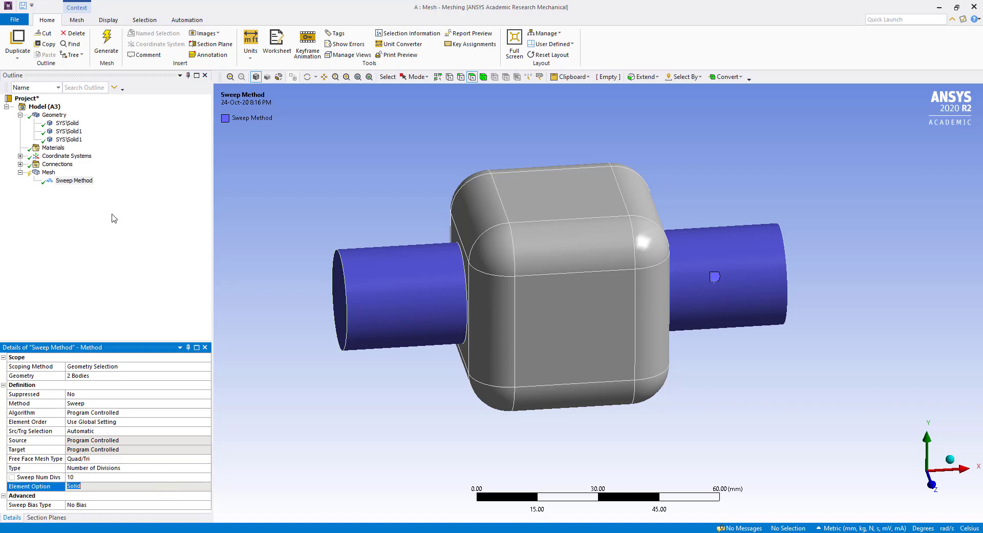
Generate the mesh and inspect it on the cylinders and the block.
right_click(49, 172)
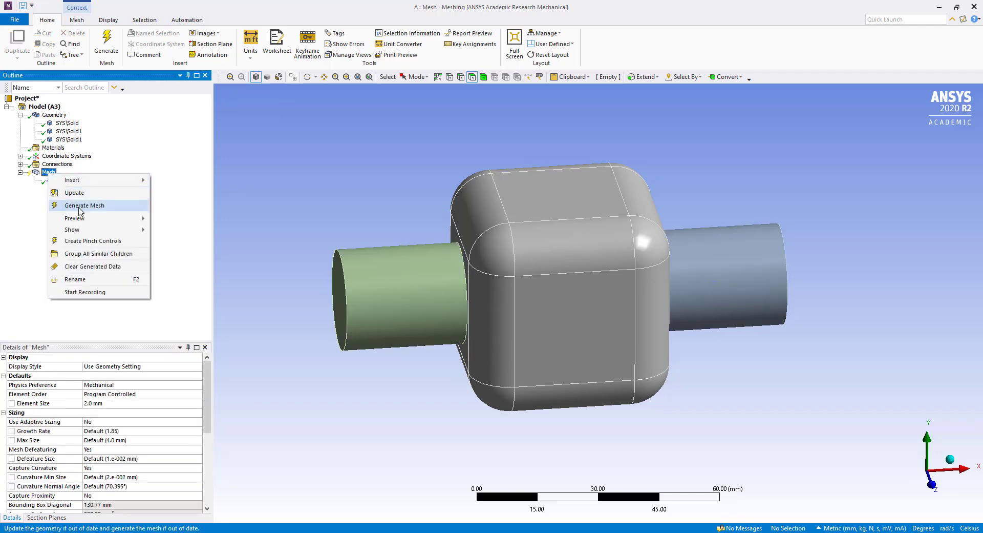
click(80, 207)
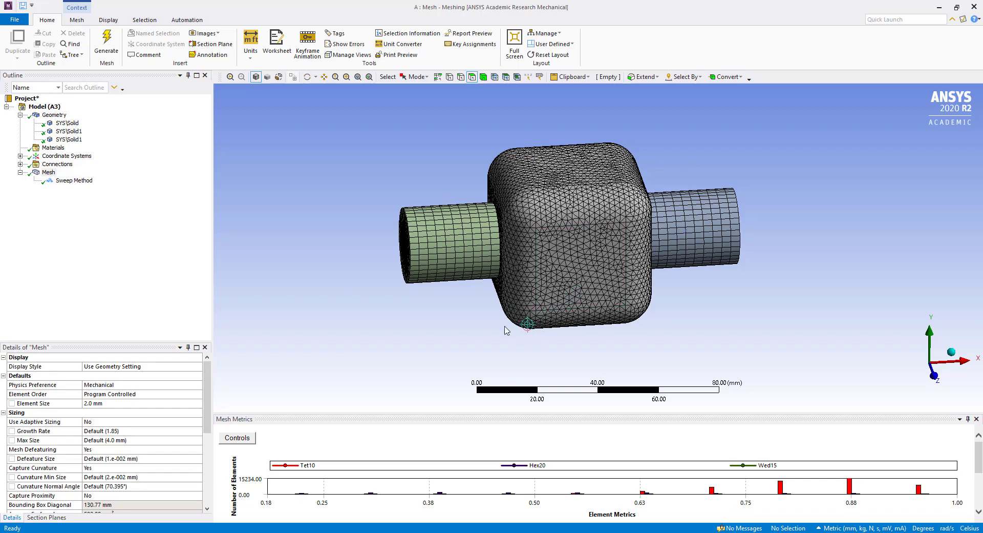
middle_drag(415, 310, 571, 275)
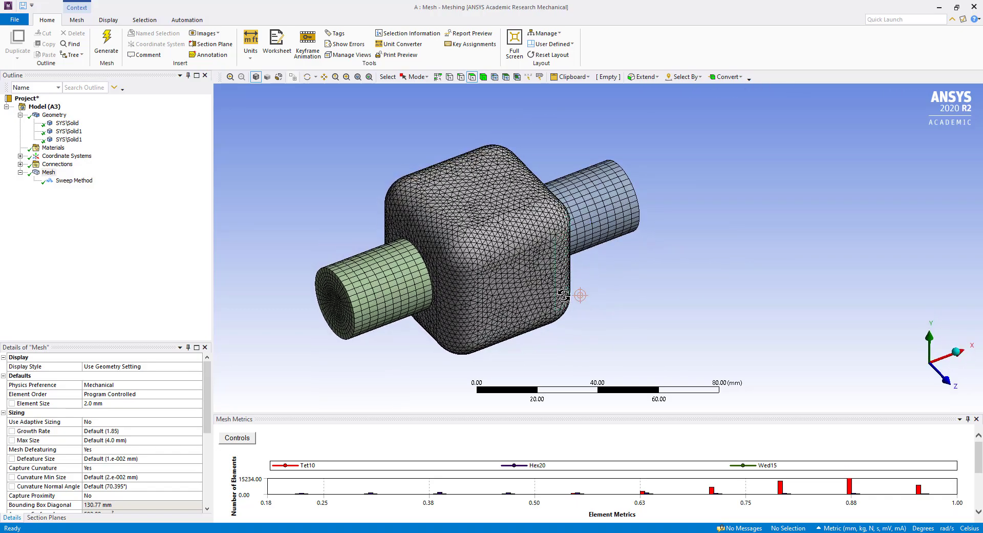
Insert a second mesh method, scope it to the rounded block, and set it to MultiZone.
right_click(48, 174)
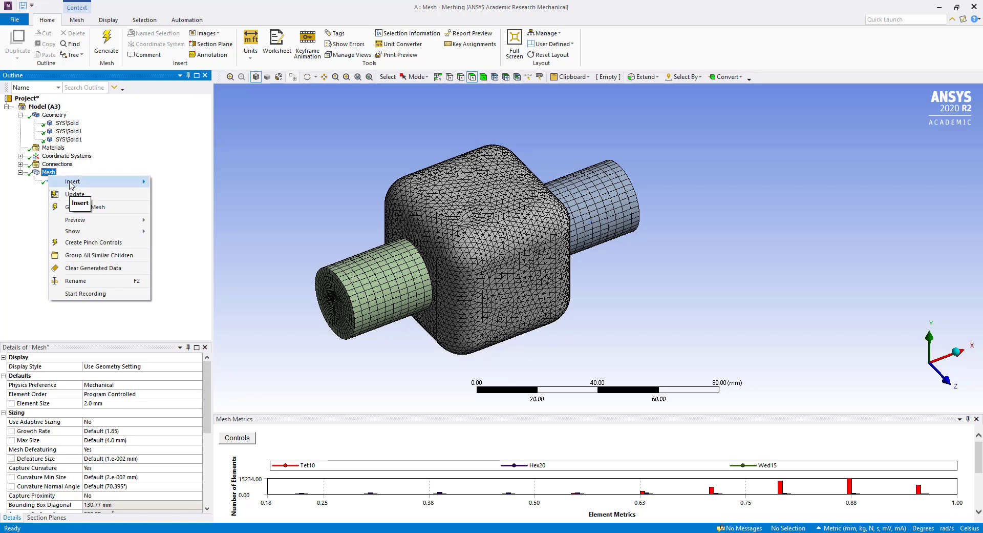
mouse_move(81, 182)
click(201, 185)
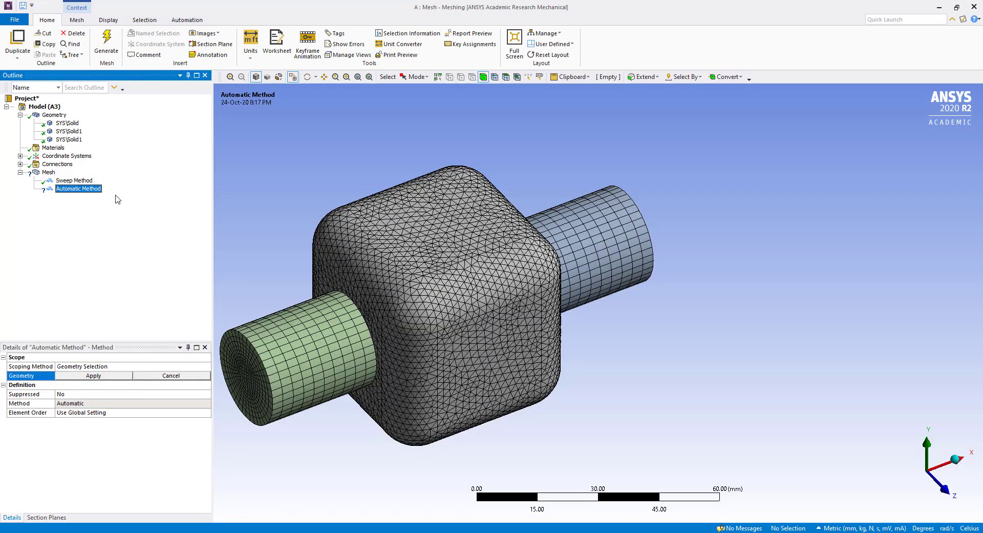
click(392, 253)
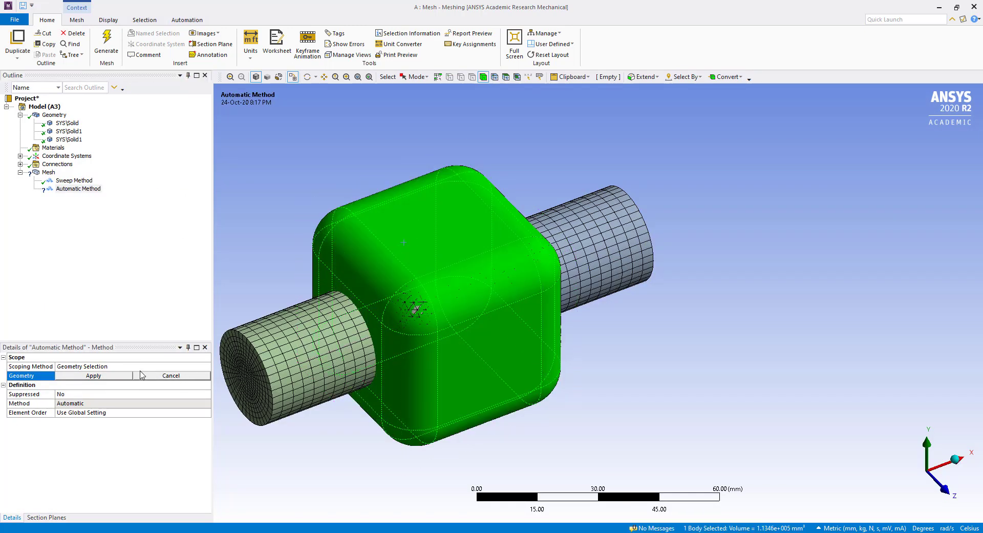
click(88, 376)
click(107, 404)
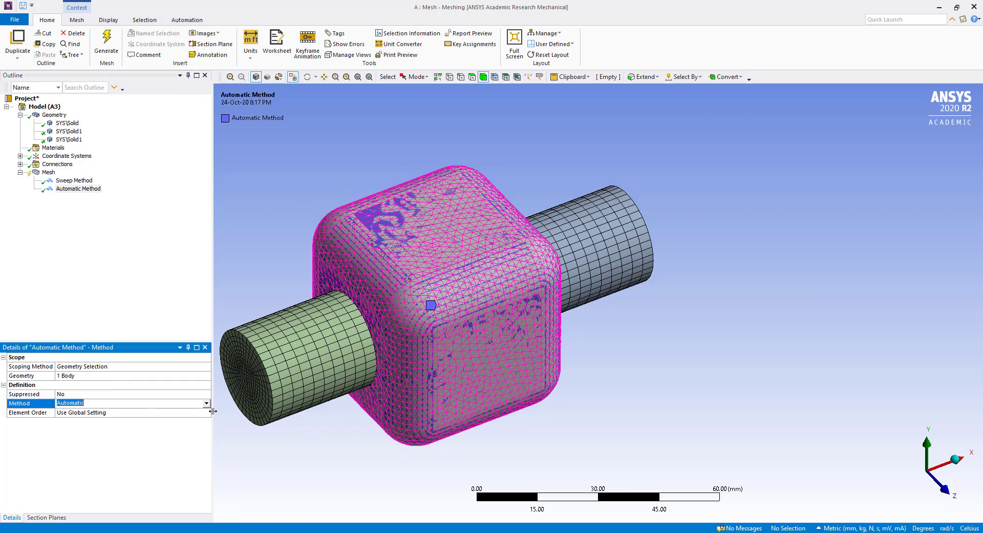
click(205, 405)
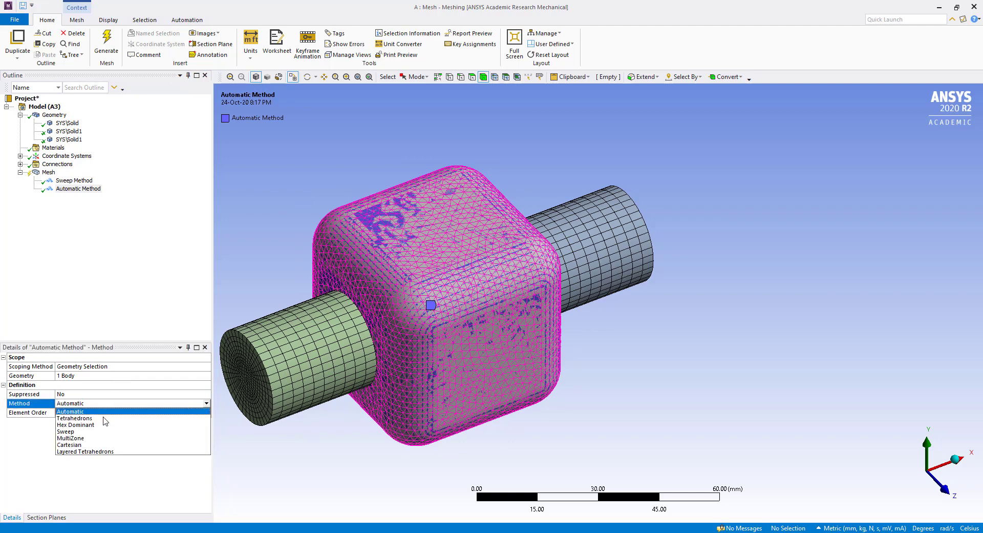
click(73, 439)
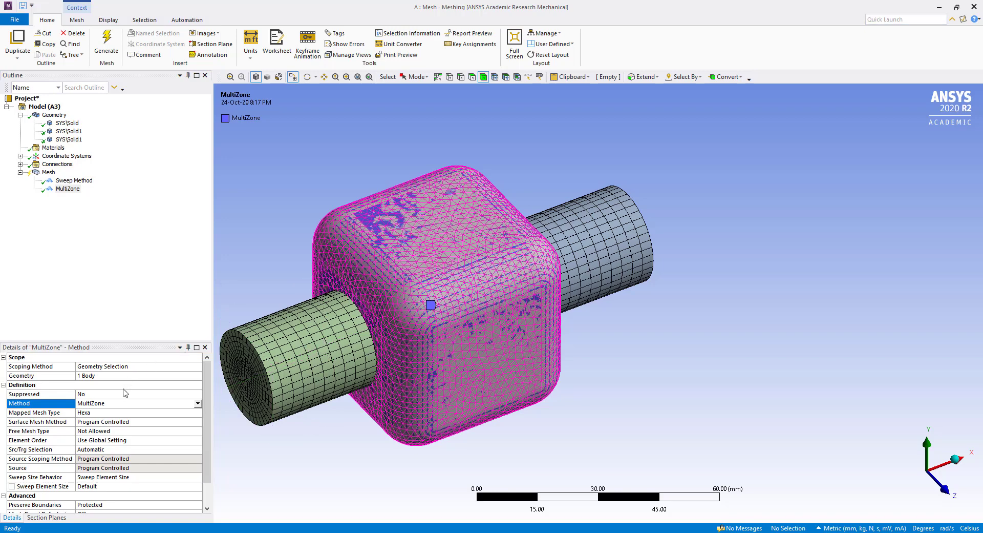
Review the MultiZone settings of the block, keeping Hexa as the mapped mesh type.
click(109, 413)
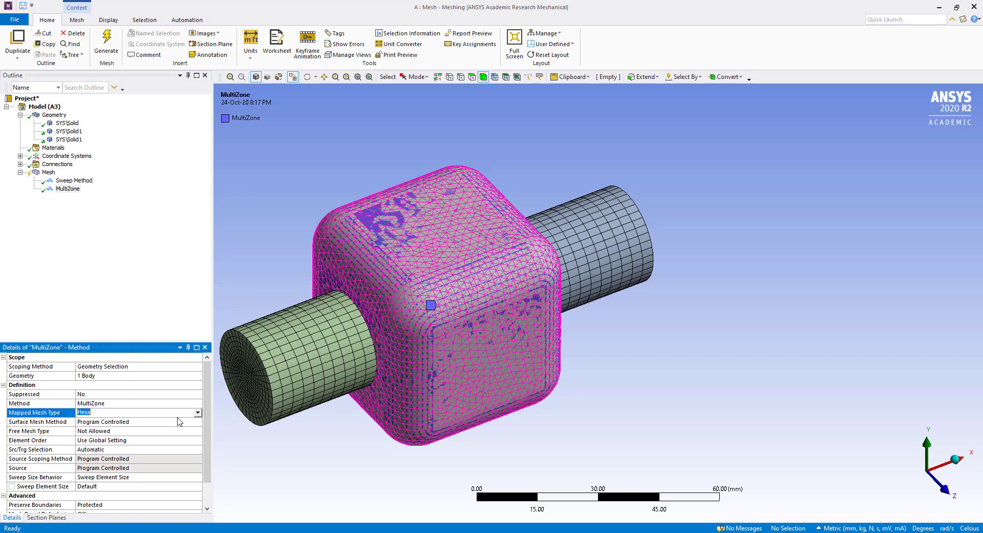
click(197, 412)
click(179, 420)
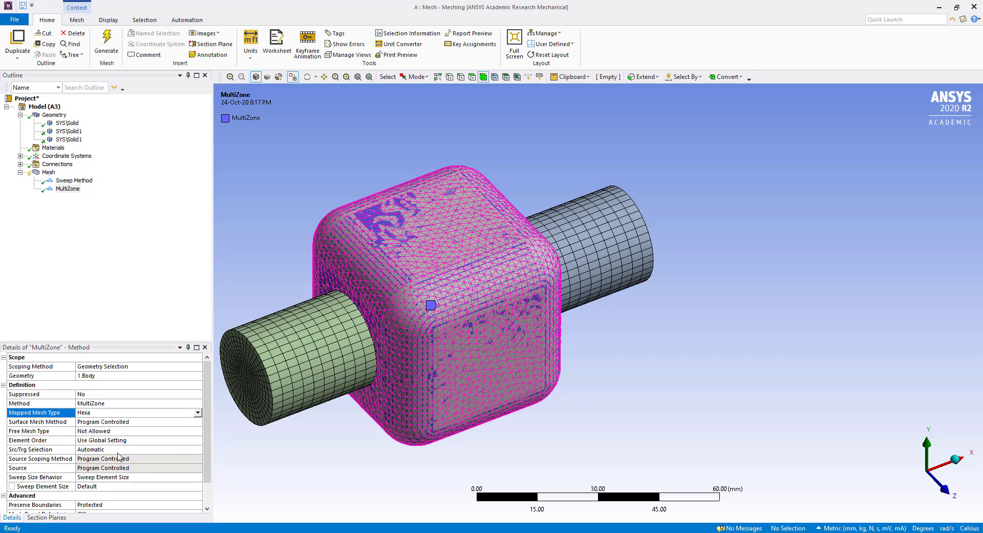
scroll(108, 500, down, 1)
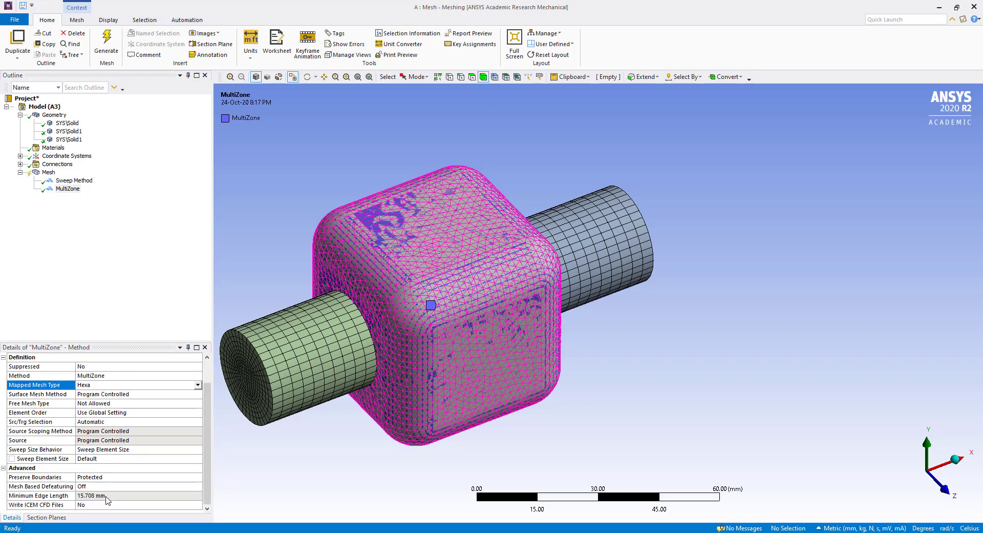
scroll(106, 495, up, 1)
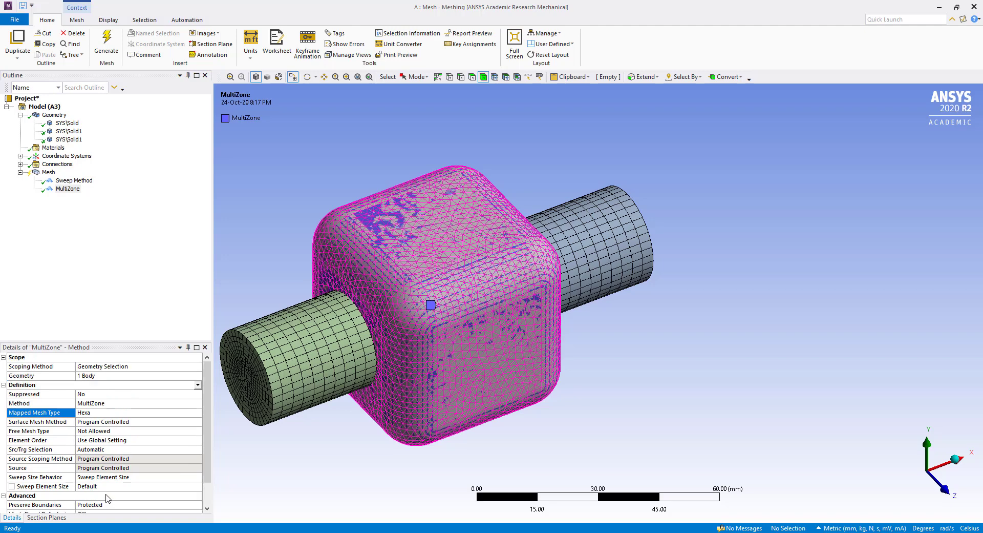
click(94, 211)
Try to generate the mesh with the MultiZone method applied to the block, repeating the generation once.
right_click(47, 174)
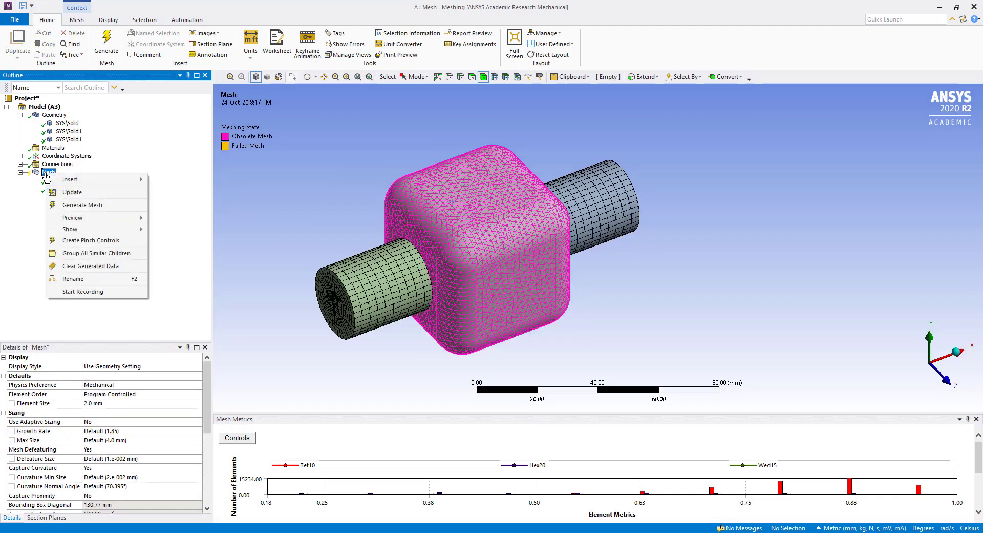
click(77, 203)
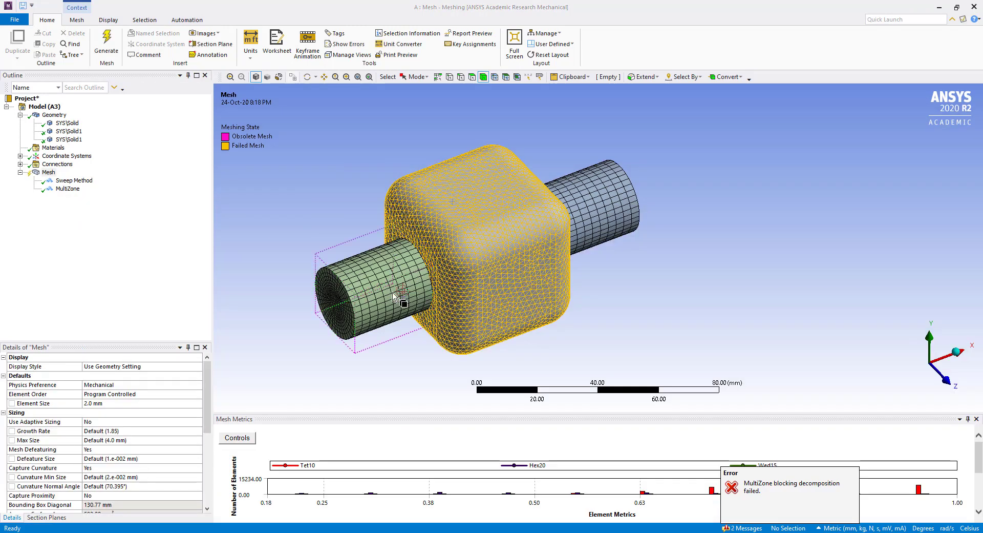
right_click(49, 172)
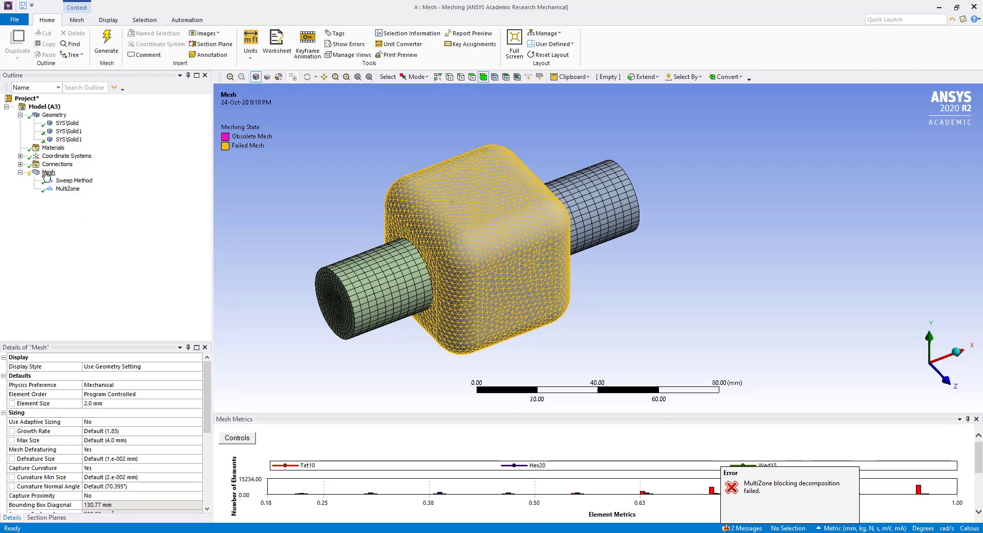
click(71, 206)
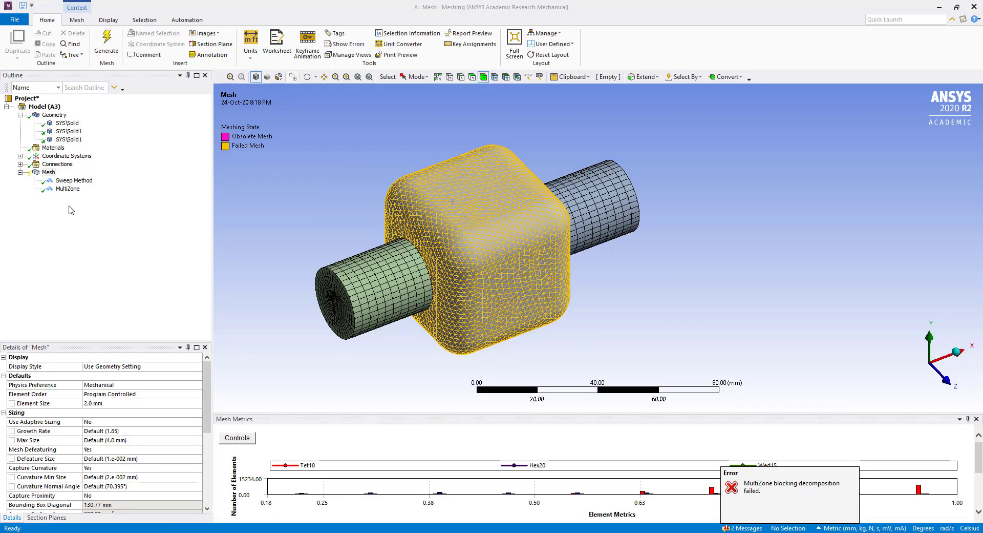
Set the global mesh element size to 5 mm and try to generate the mesh.
click(103, 404)
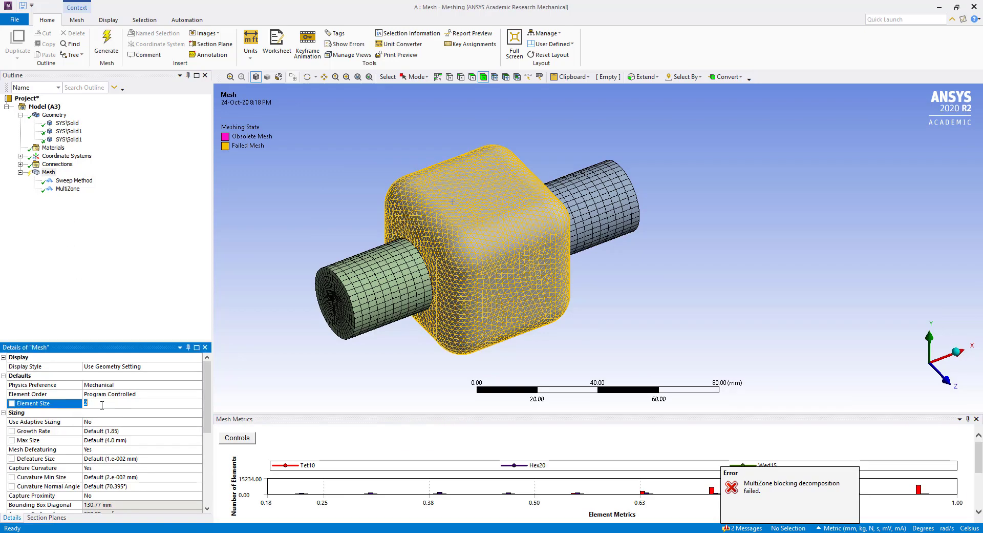
text(5)
click(107, 327)
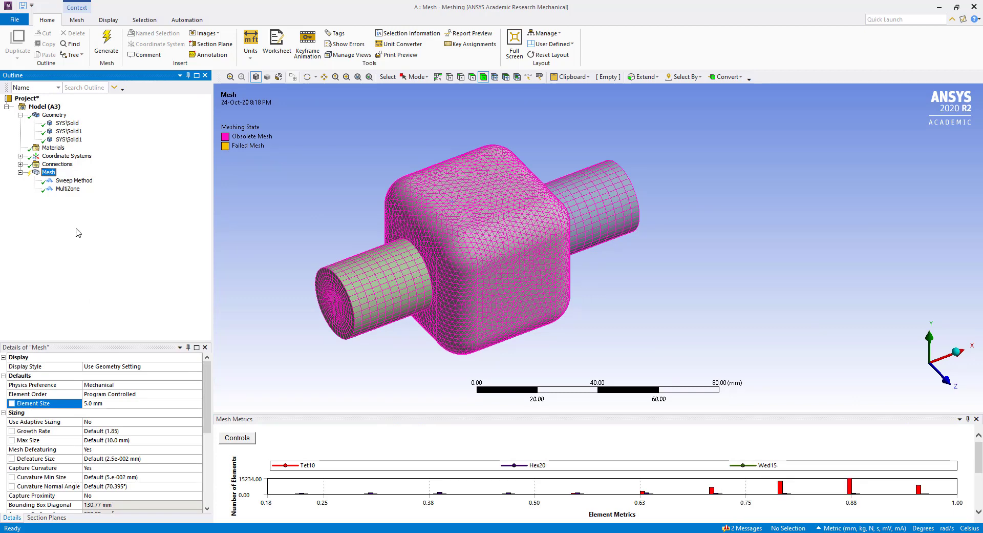
right_click(50, 176)
click(79, 207)
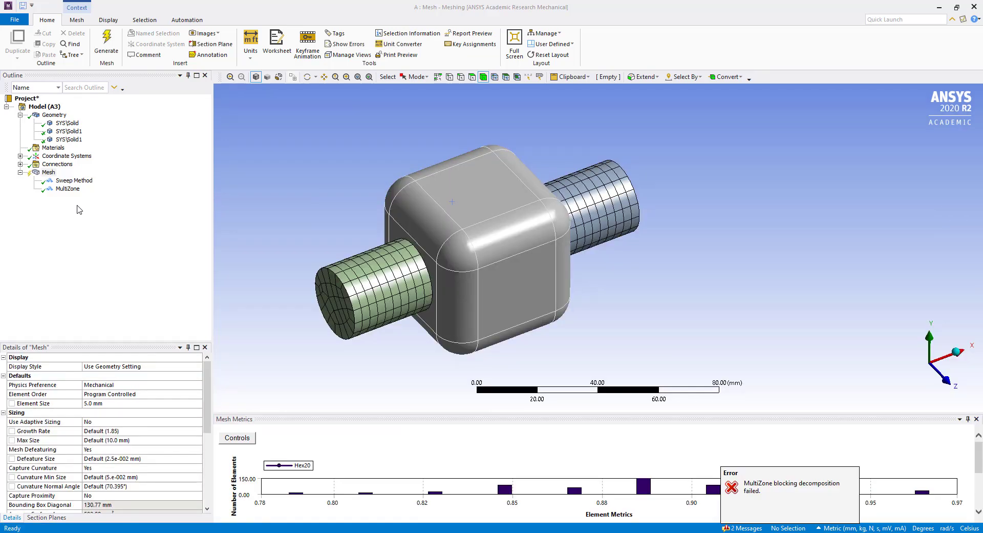
Check the block's MultiZone method and try generating the mesh again with its settings as they are.
click(320, 249)
click(288, 207)
click(71, 190)
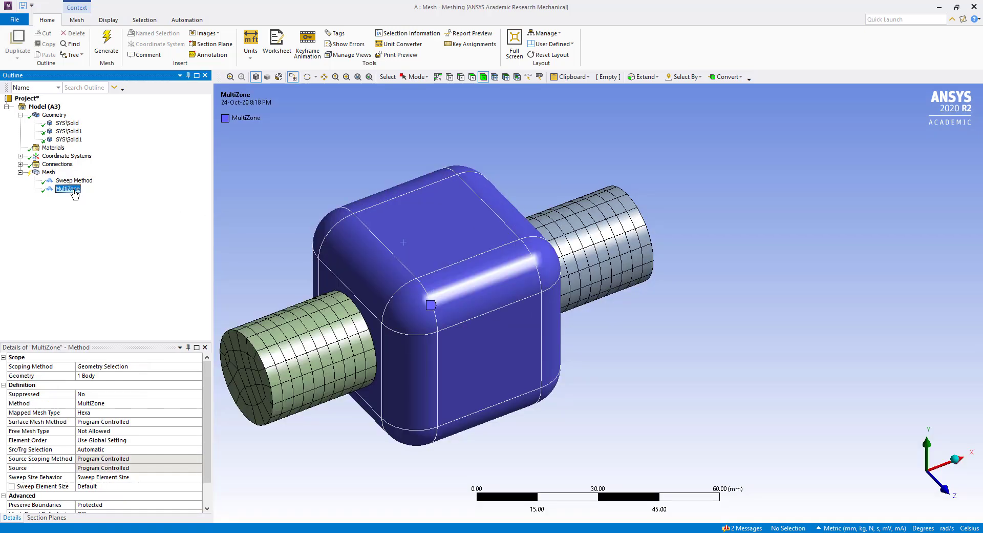
click(49, 172)
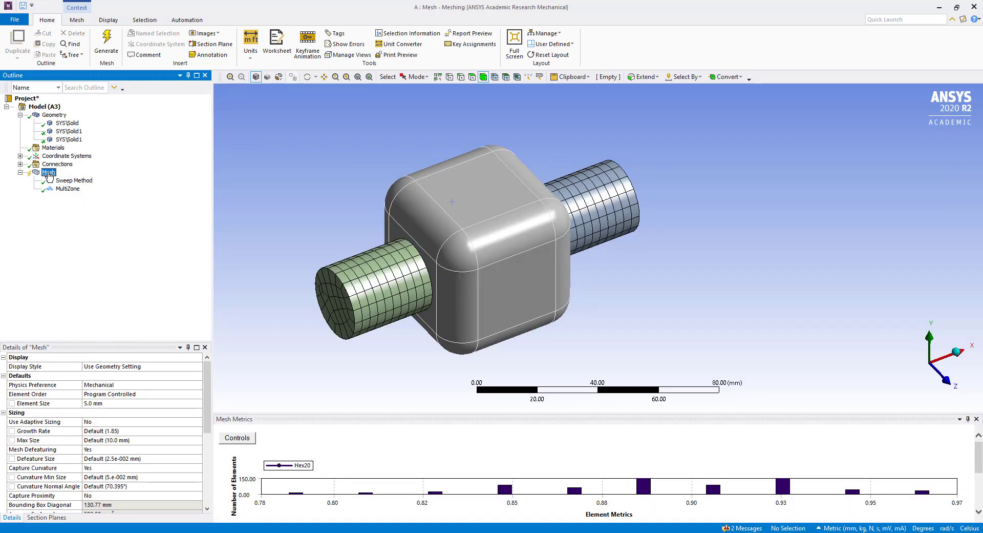
right_click(50, 176)
click(82, 204)
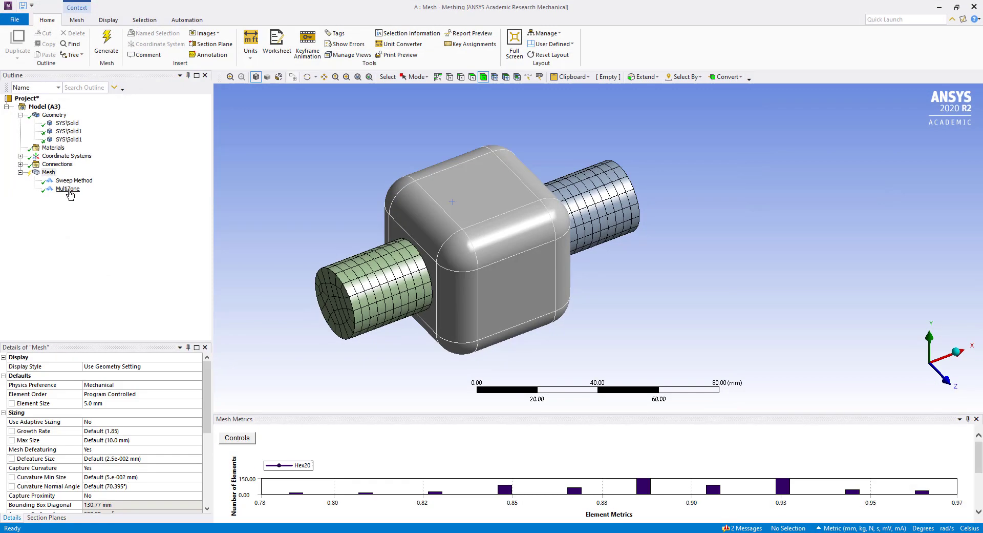
Review the surface mesh method options of the block's MultiZone method, keeping Program Controlled.
click(68, 189)
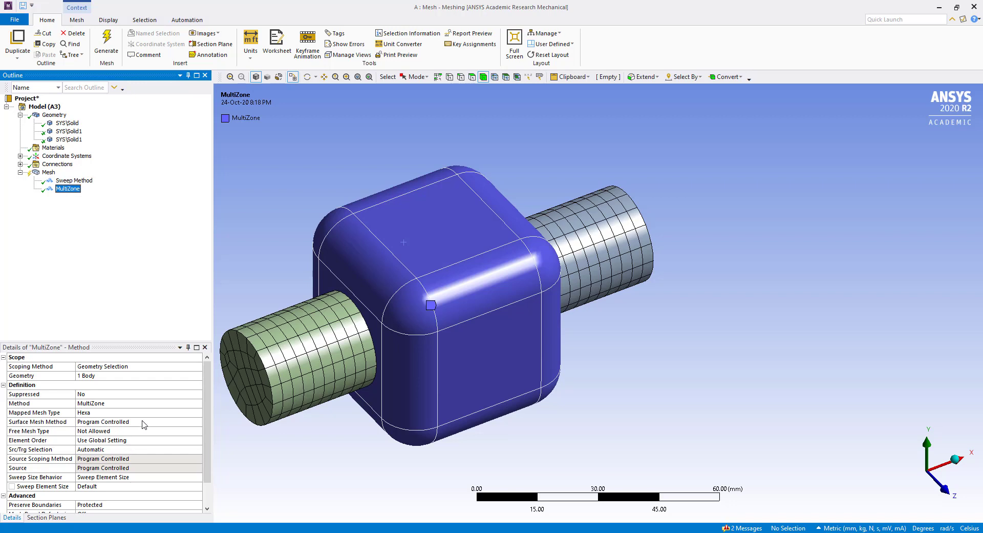
click(193, 421)
click(198, 421)
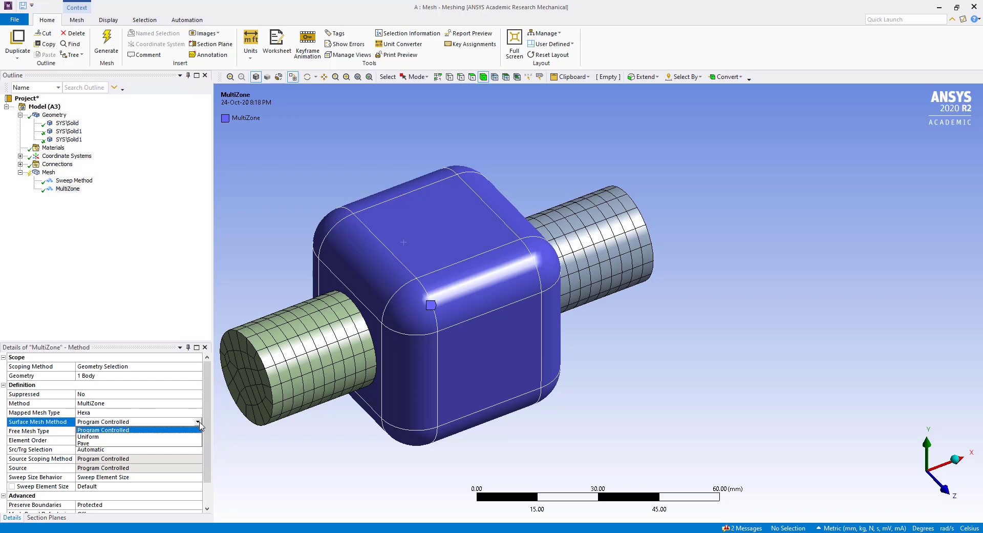
click(171, 430)
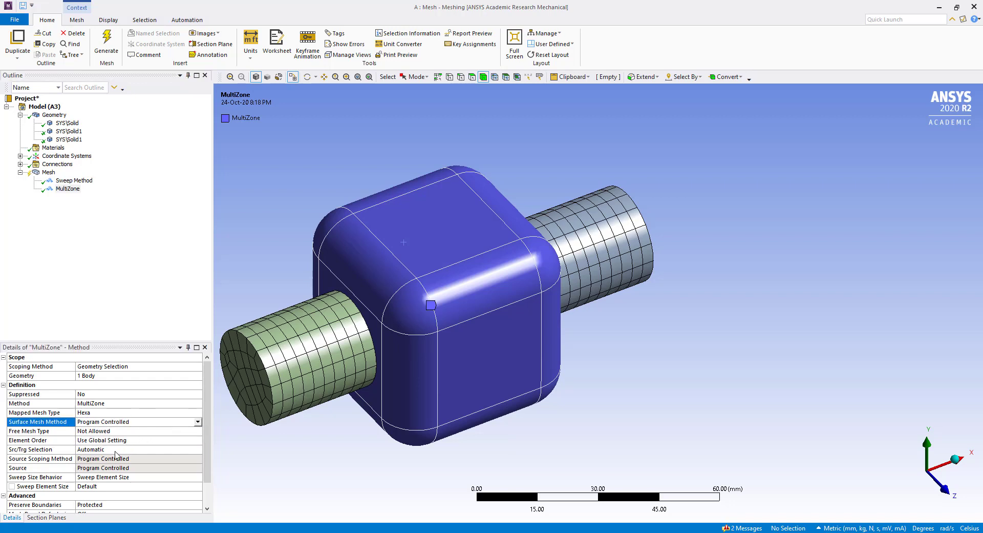
Try Manual Source as the MultiZone source/target selection, check its source scoping, and restore the selection to Automatic.
click(201, 449)
click(198, 450)
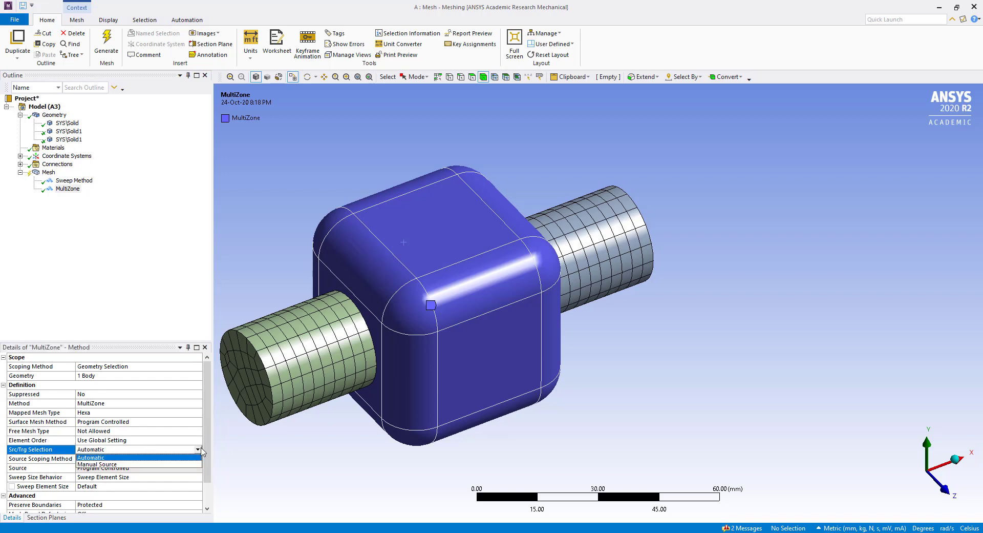
click(154, 464)
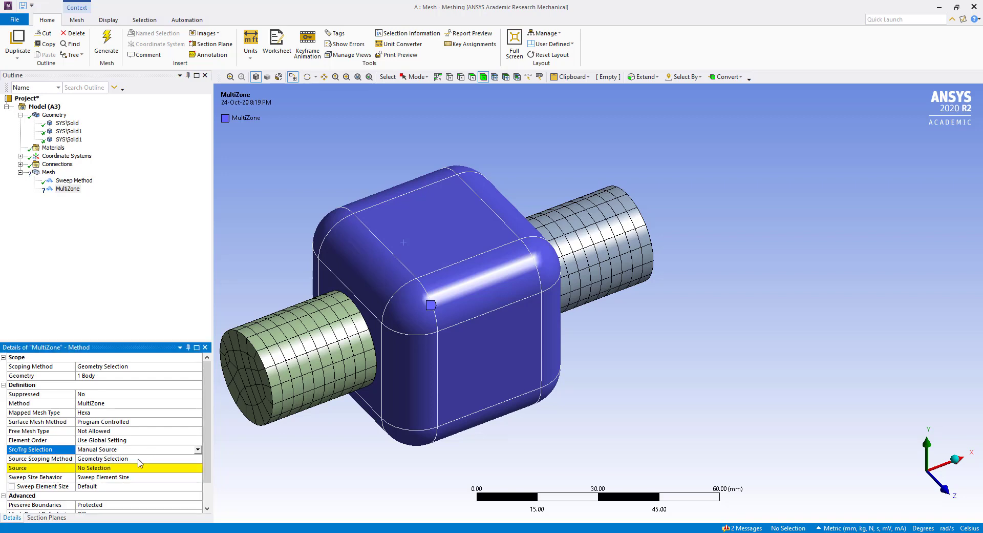
click(124, 467)
click(134, 458)
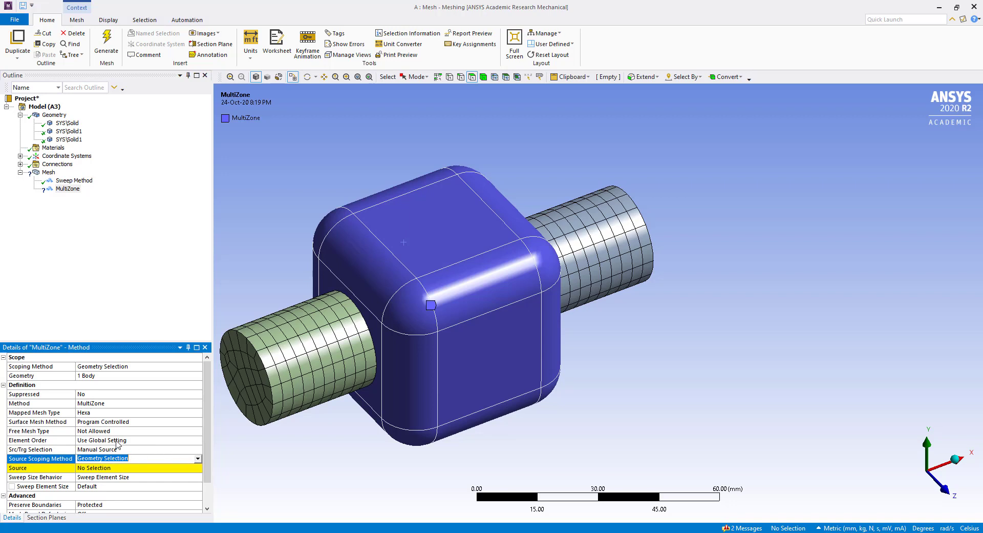
click(117, 440)
click(112, 449)
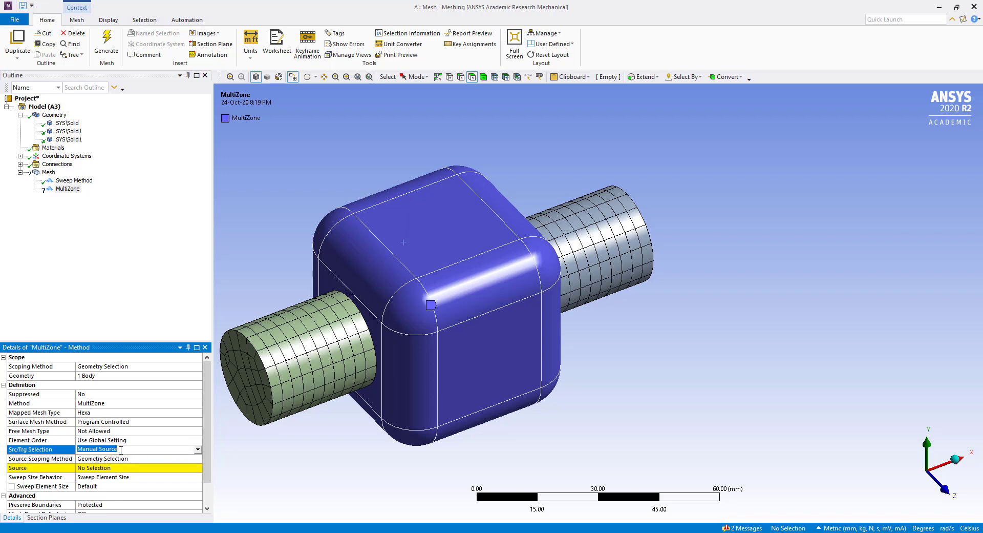
click(197, 449)
click(124, 458)
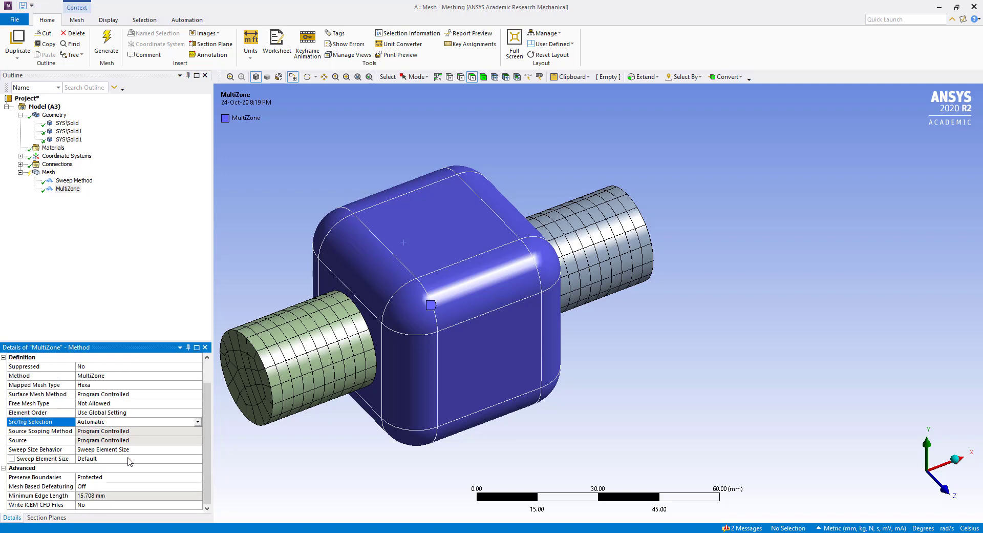
Recheck the available surface mesh methods for the block and leave the method at Program Controlled.
click(114, 394)
click(198, 394)
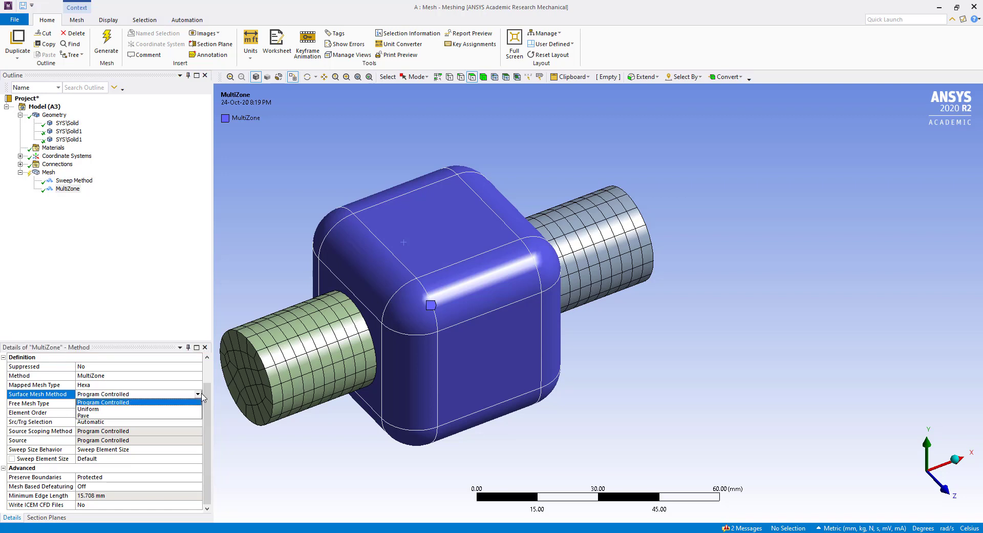
click(175, 402)
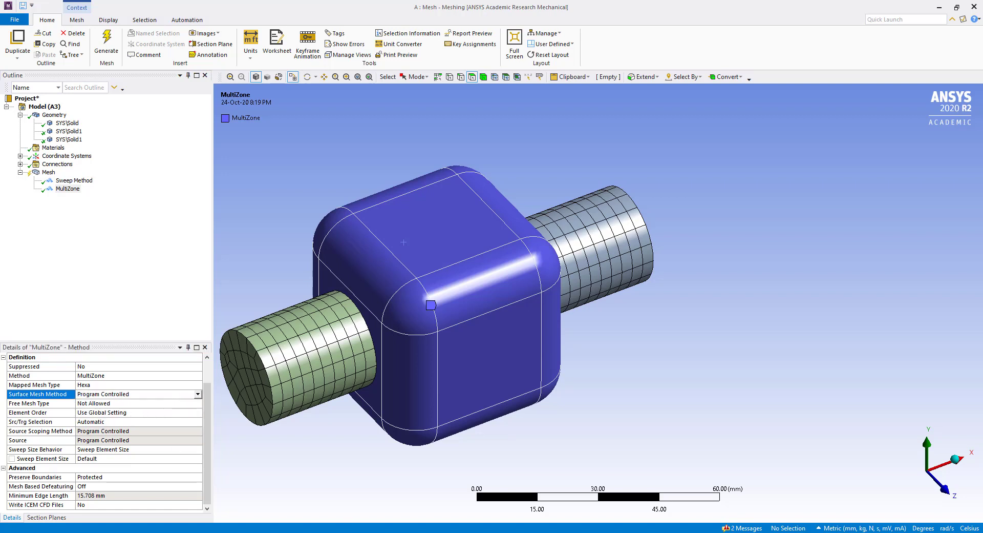
Set the MultiZone free mesh type of the block to Hexa Dominant and generate the mesh.
click(155, 403)
click(198, 403)
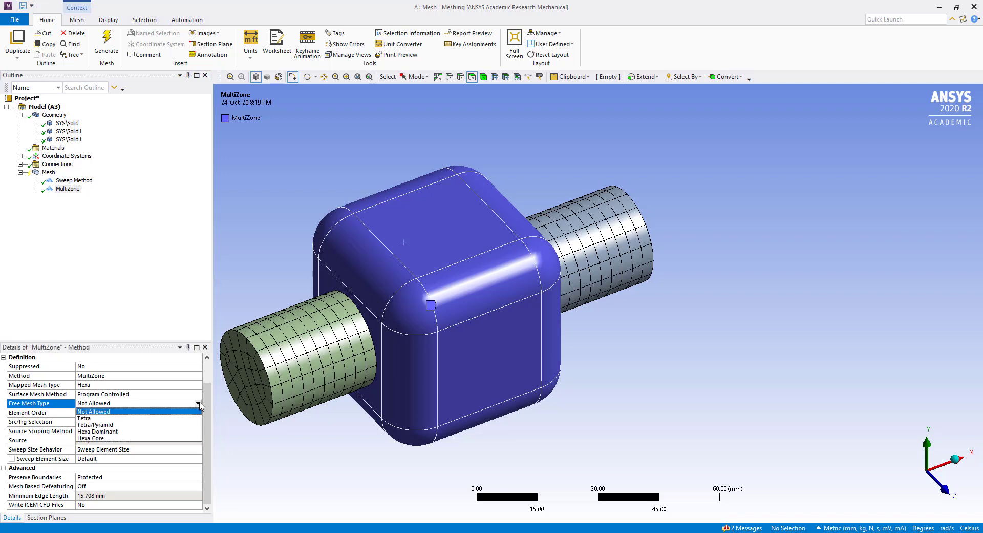
click(100, 433)
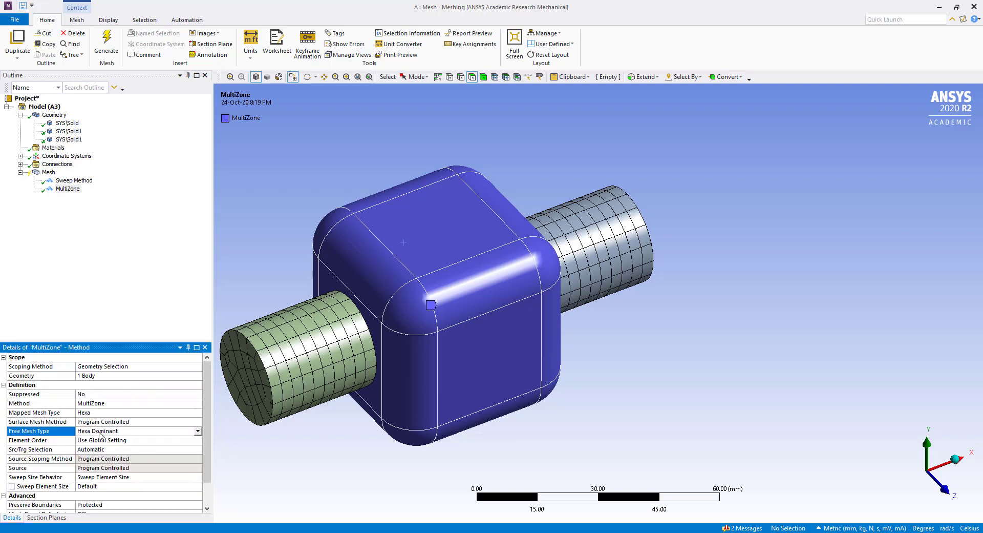
click(86, 280)
right_click(37, 172)
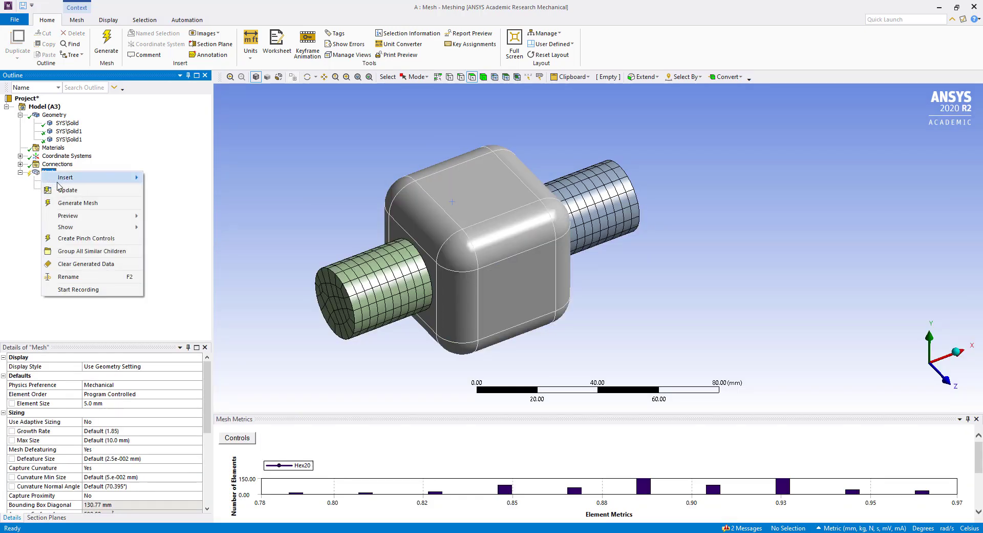
click(69, 203)
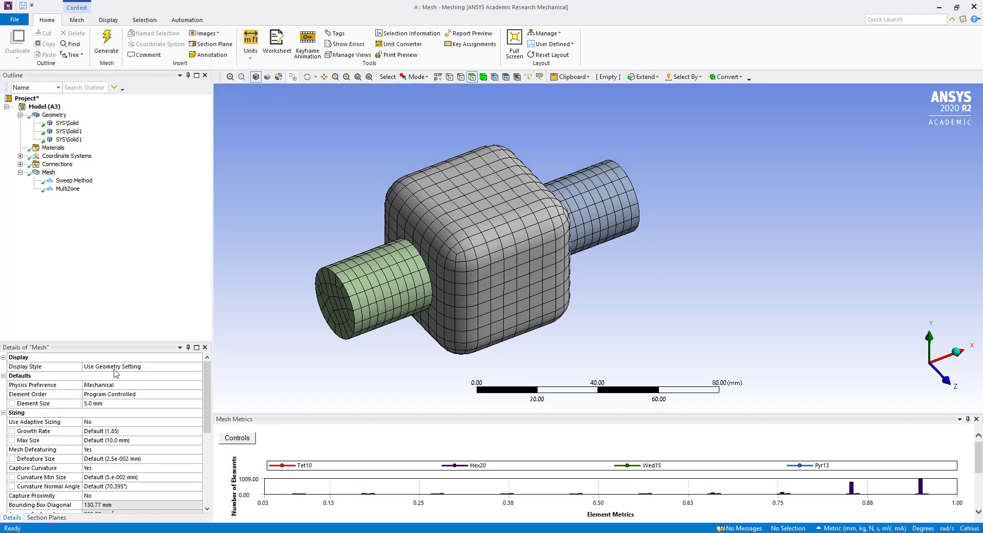
Set the global mesh element size to 2 mm and regenerate the mesh.
click(48, 173)
click(105, 403)
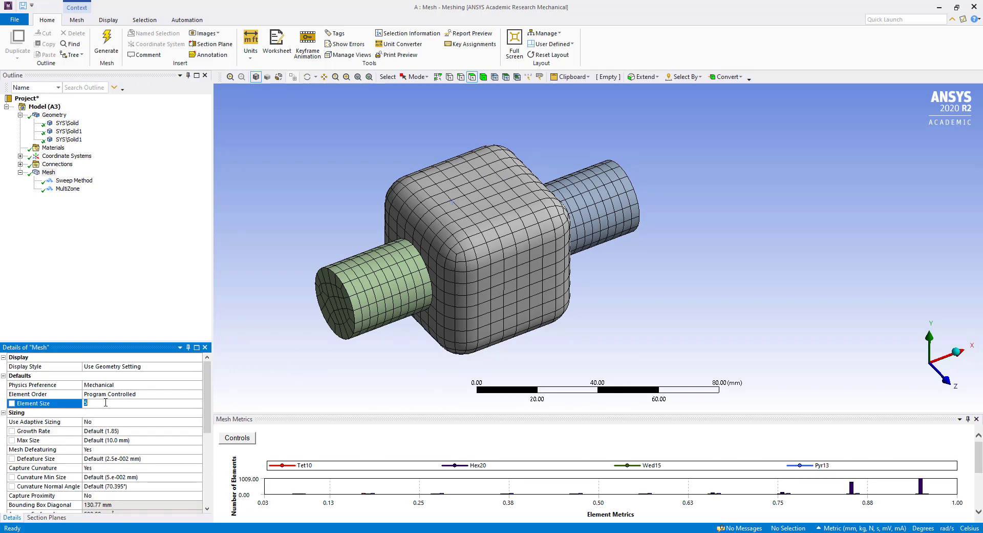
click(112, 322)
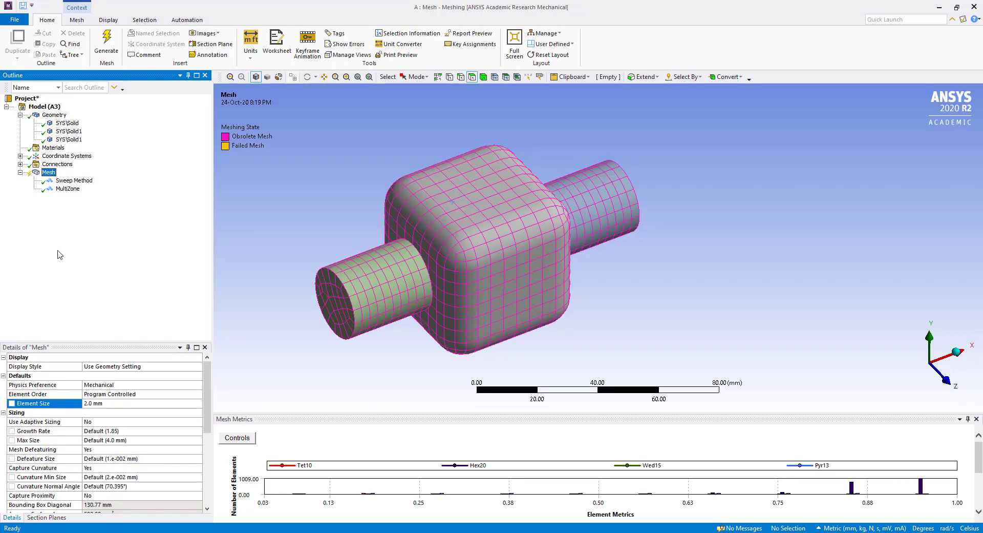
right_click(59, 172)
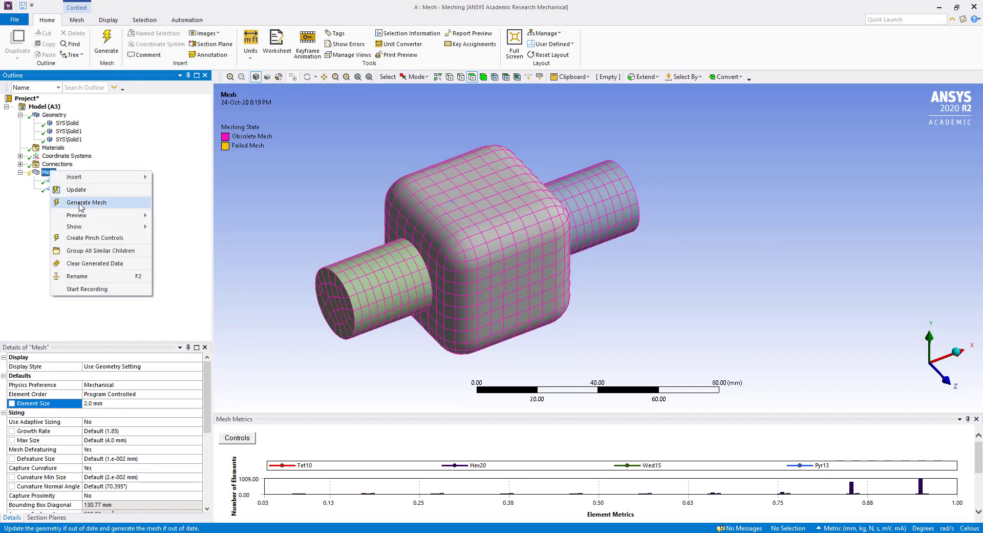
click(82, 201)
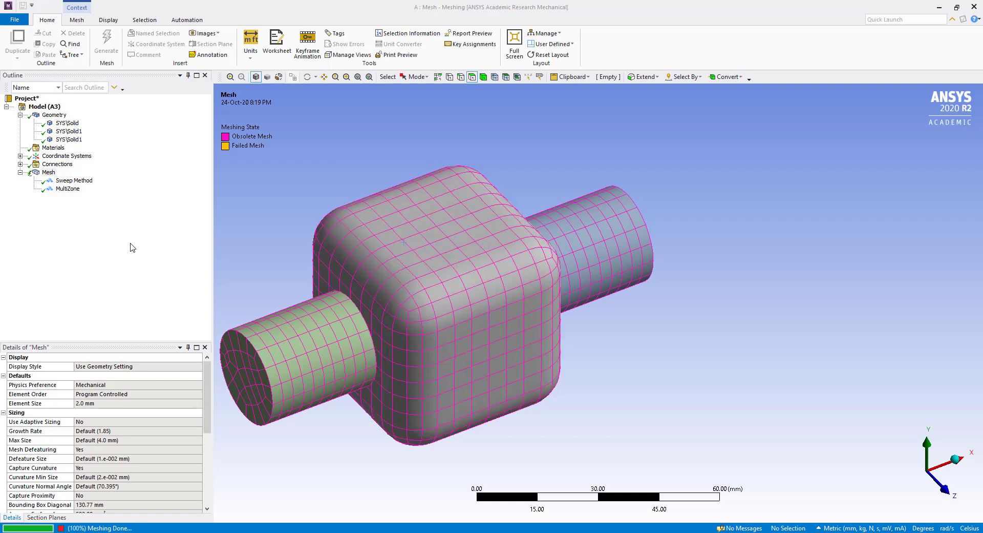
Create a lengthwise section plane through the middle of the block and both cylinders, drawn from the front view.
scroll(511, 342, down, 2)
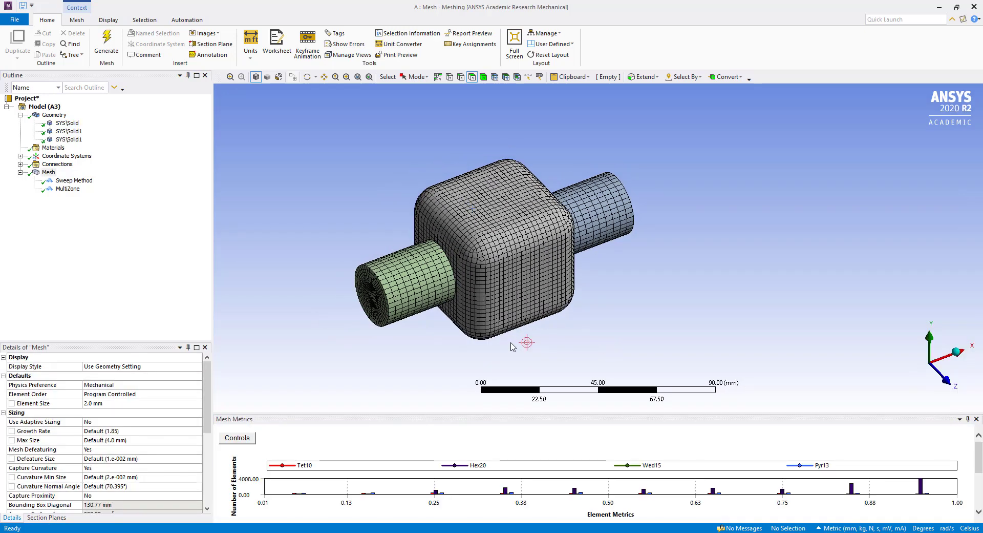
ctrl+middle_drag(517, 343, 545, 306)
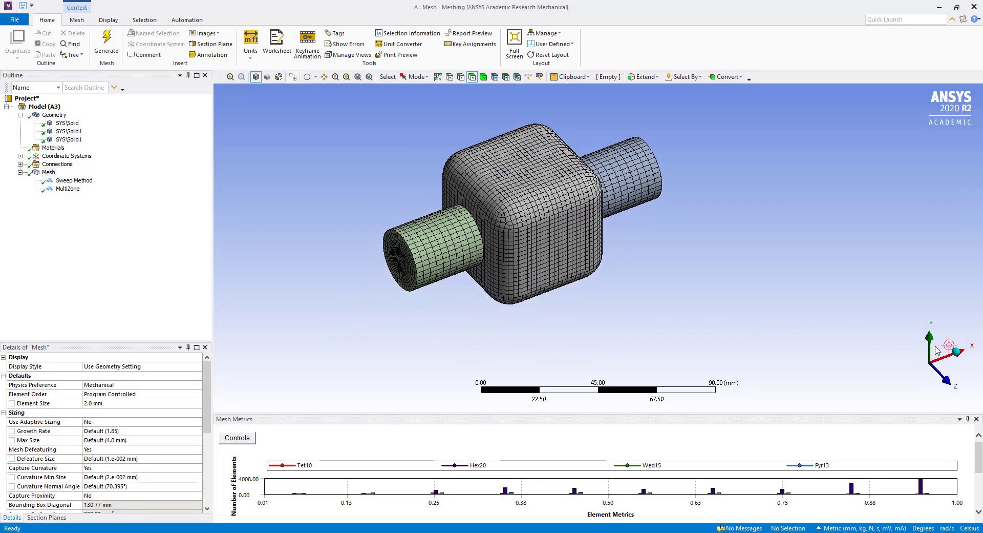
click(947, 380)
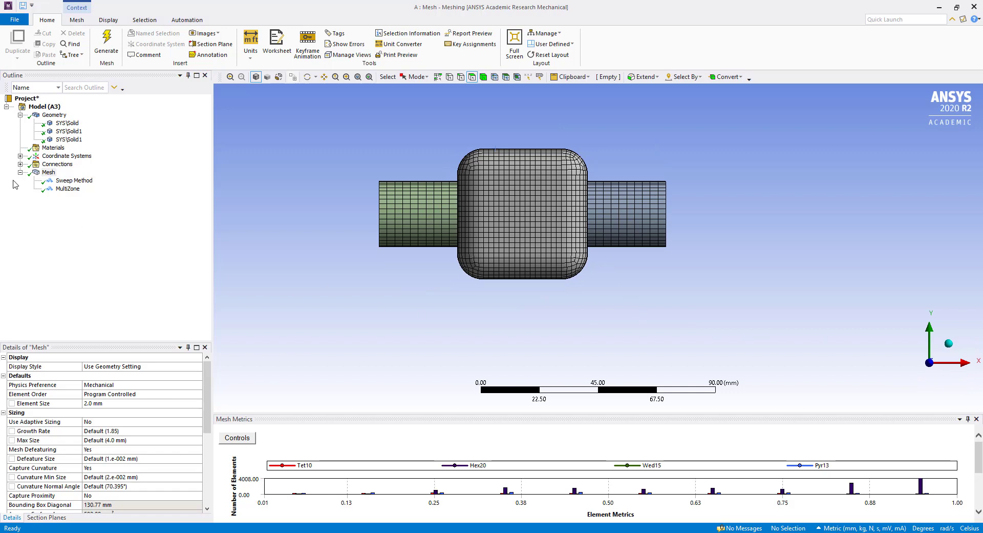
click(47, 516)
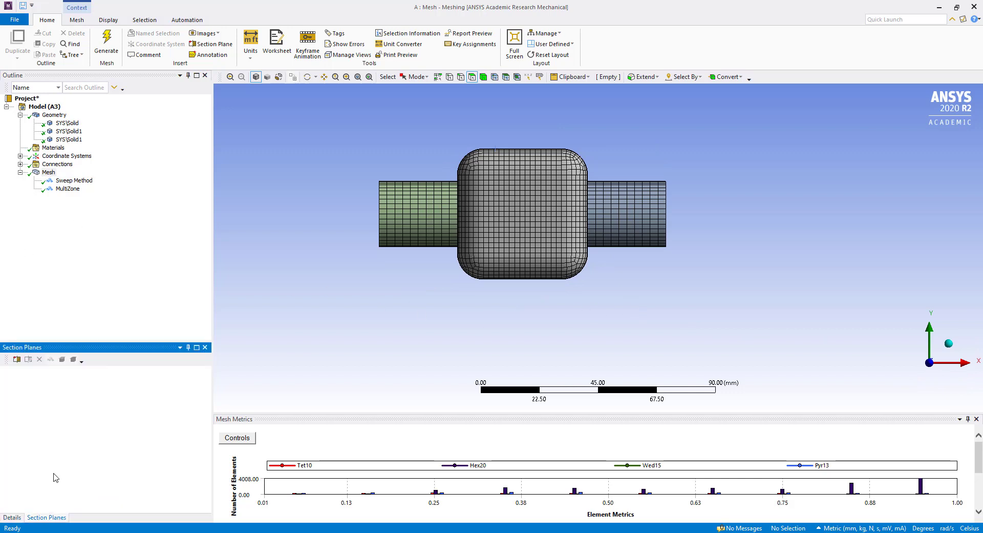
click(16, 359)
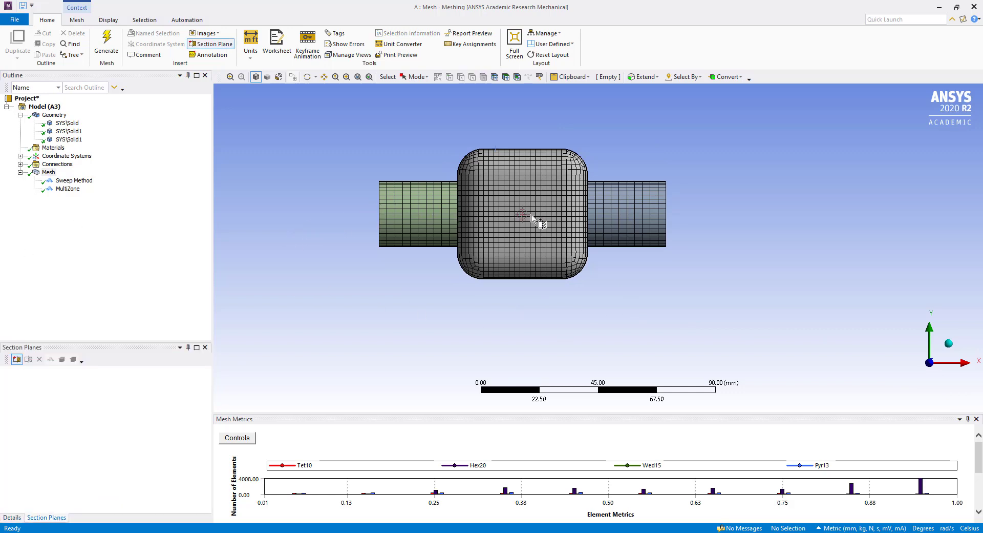
drag(724, 215, 698, 222)
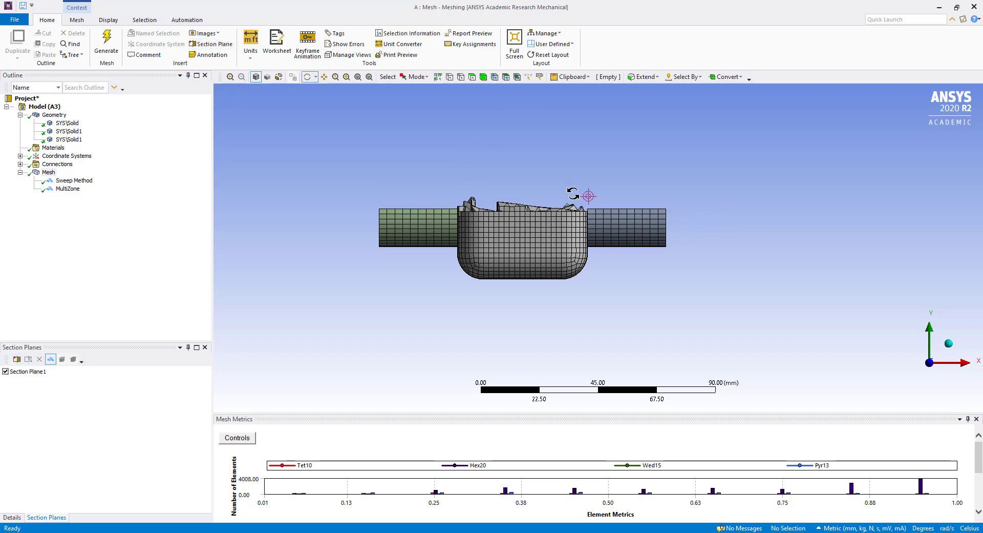
Inspect the interior mesh of the block and cylinders from several angles, with whole elements shown along the cut.
drag(575, 194, 573, 256)
drag(577, 221, 528, 322)
click(50, 359)
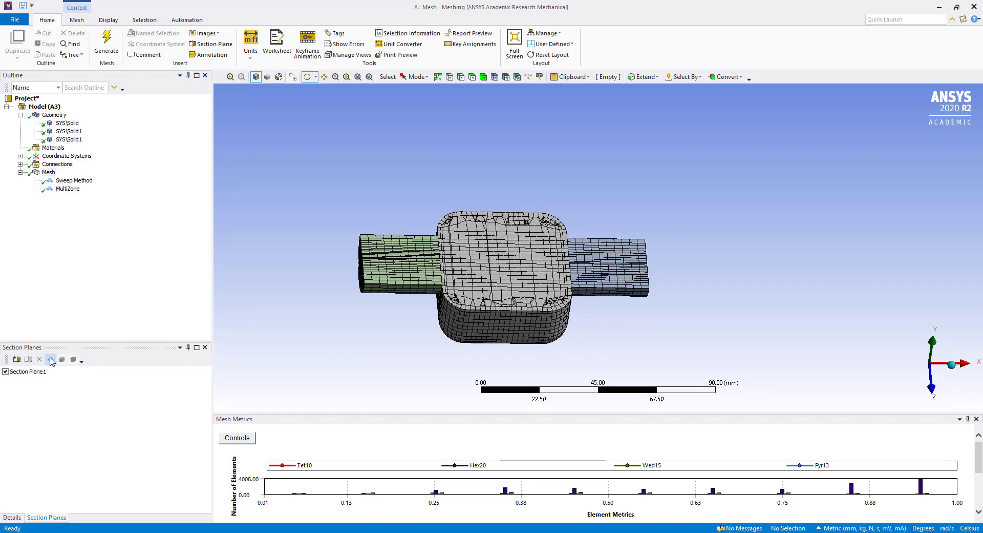
drag(443, 321, 413, 324)
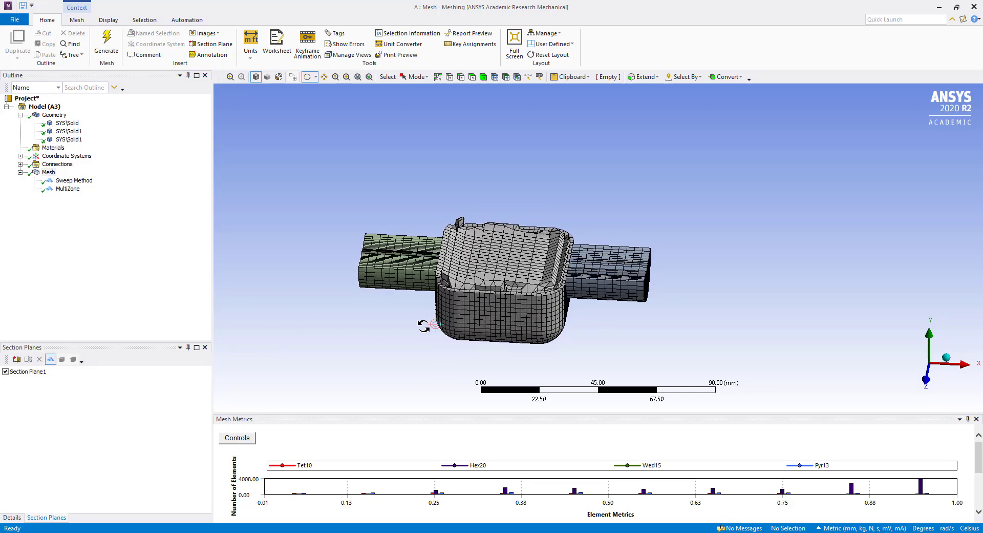
mouse_move(553, 339)
mouse_down()
mouse_move(574, 344)
mouse_move(523, 339)
mouse_up()
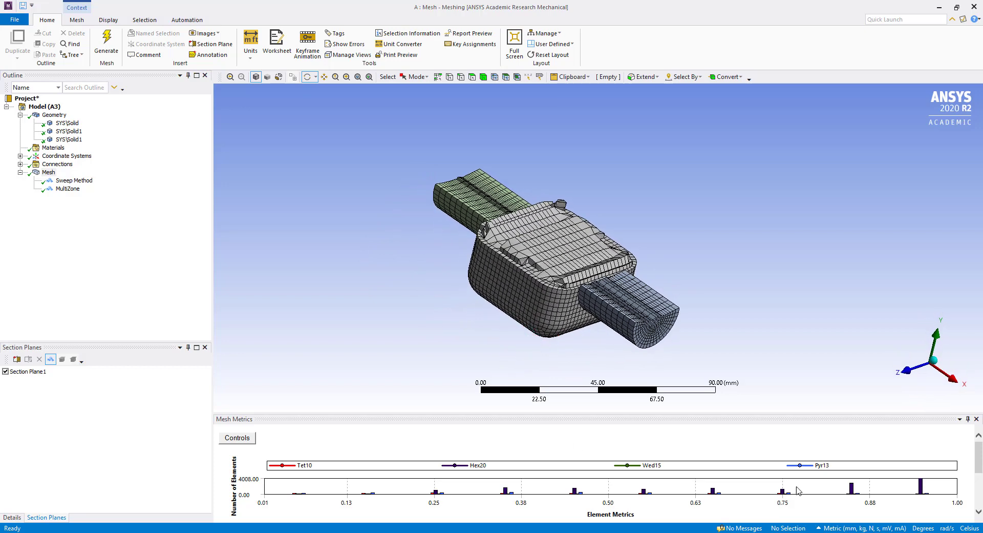
Isolate the Hex20 elements of the highest-quality bar in the mesh metrics chart and examine them inside the sectioned block.
click(921, 486)
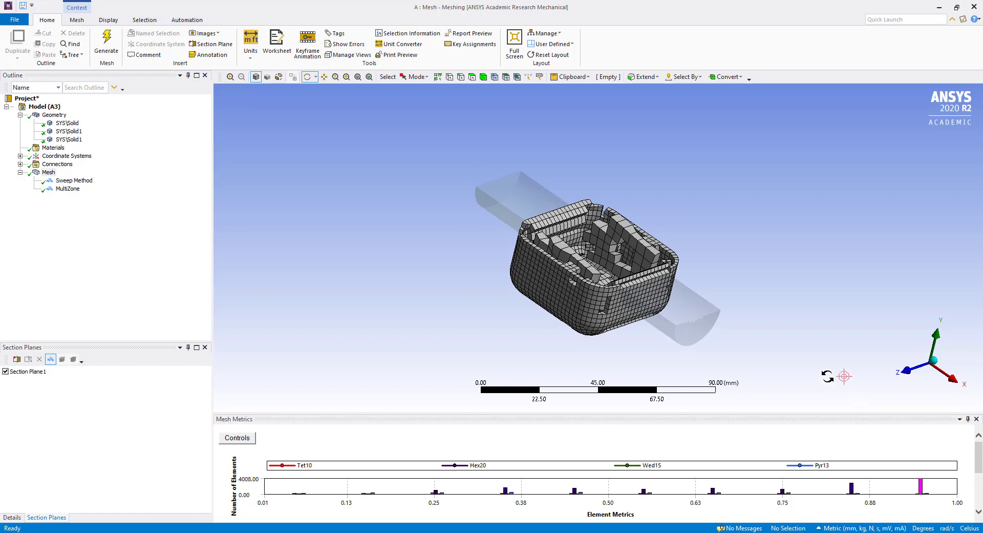
drag(632, 277, 659, 304)
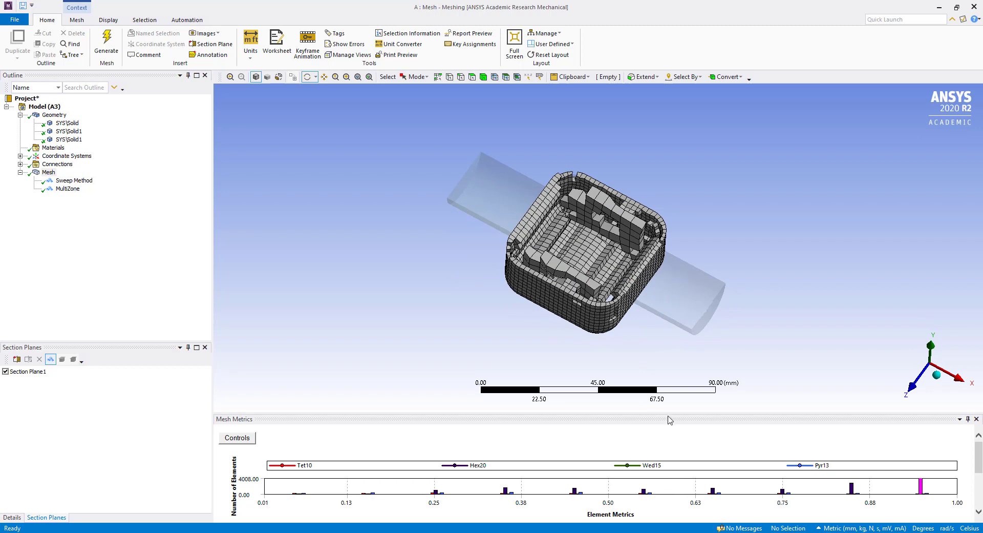
Enlarge the mesh metrics chart, isolate the Hex20 elements of the bar at 0.75, and examine them inside the sectioned model.
drag(681, 418, 695, 343)
double_click(658, 349)
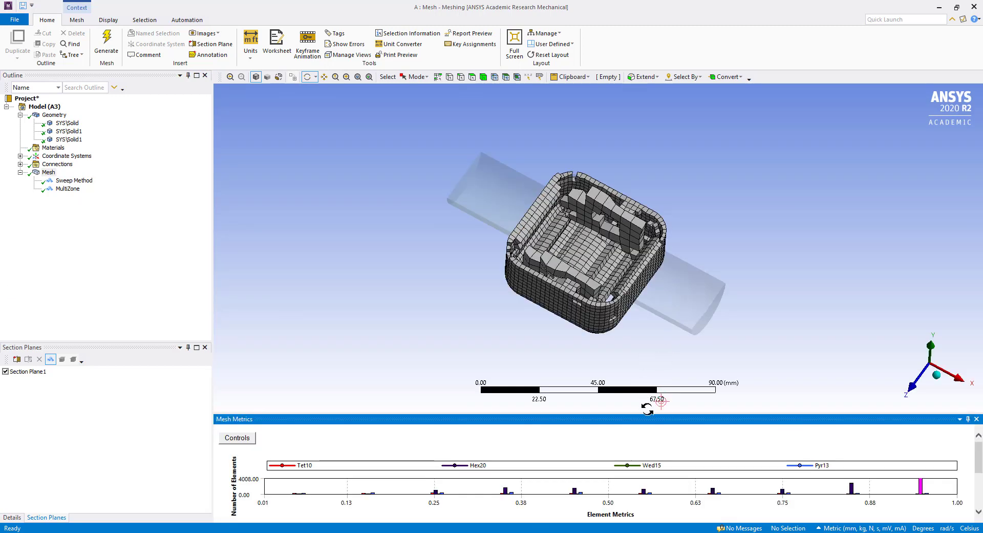
drag(661, 412, 660, 318)
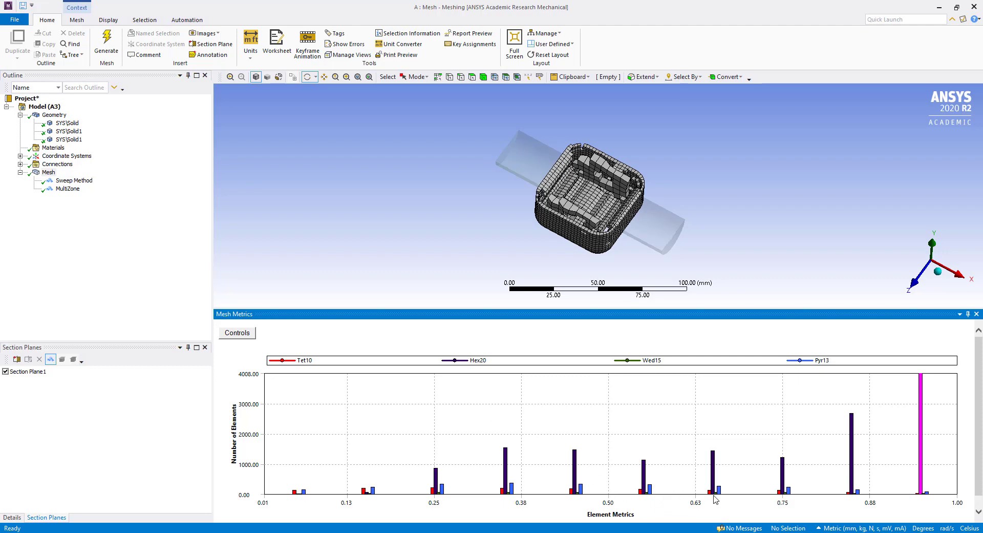
click(782, 481)
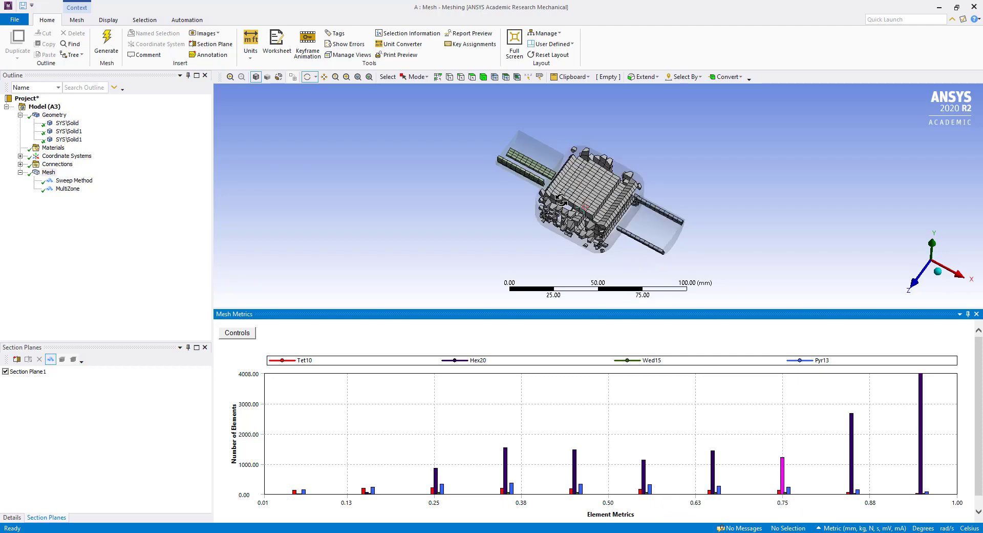
scroll(580, 200, up, 3)
drag(580, 200, 655, 299)
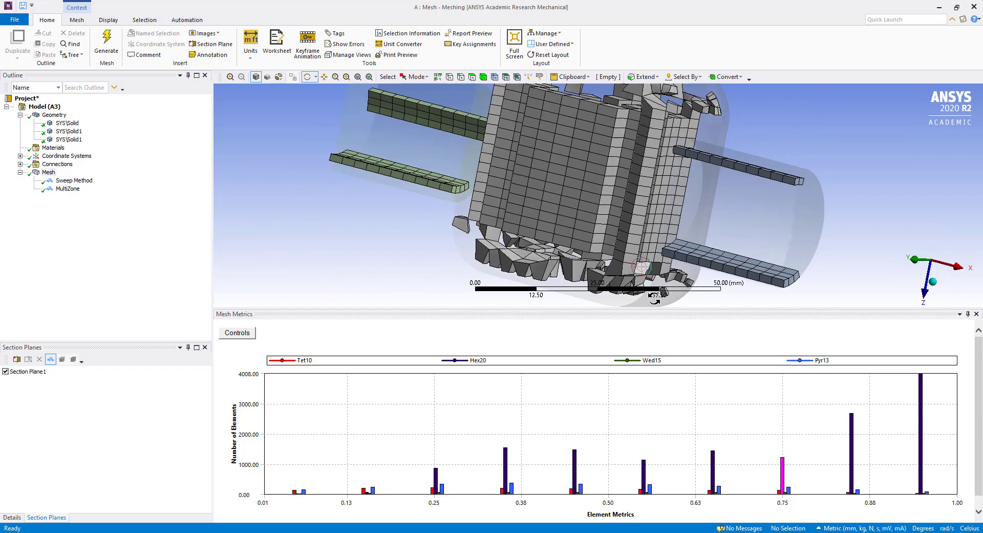
Isolate the Wed15 elements of the small bar just above 0.63 and examine them up close, with the metrics chart shrunk.
click(716, 492)
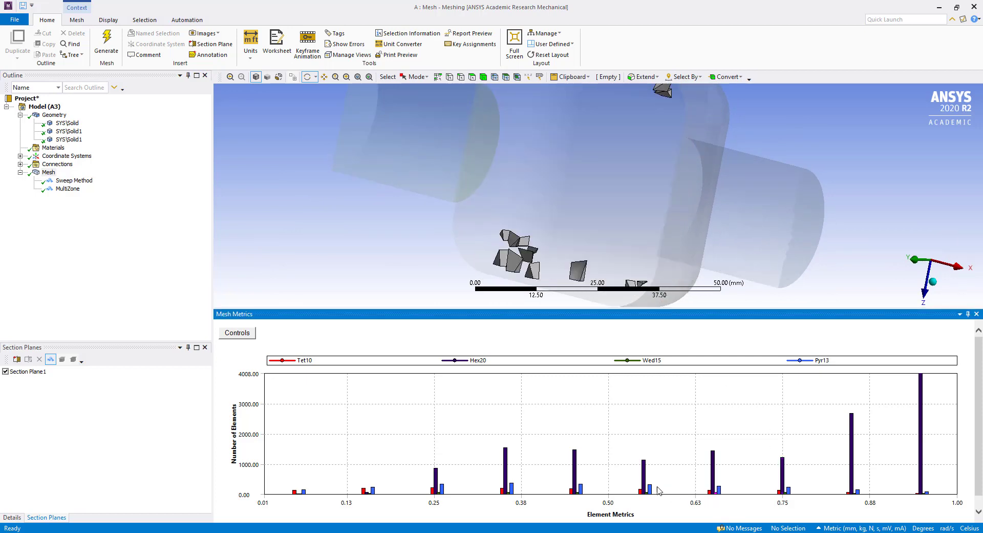
mouse_move(619, 276)
mouse_down()
mouse_move(507, 264)
mouse_move(499, 215)
mouse_move(555, 220)
mouse_move(617, 200)
mouse_move(568, 248)
mouse_move(563, 225)
mouse_up()
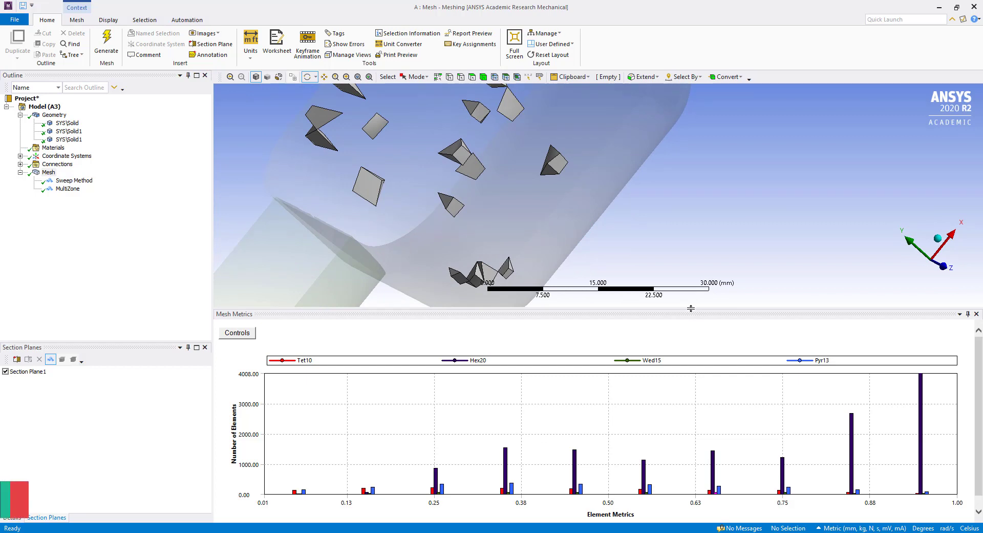
drag(692, 309, 633, 440)
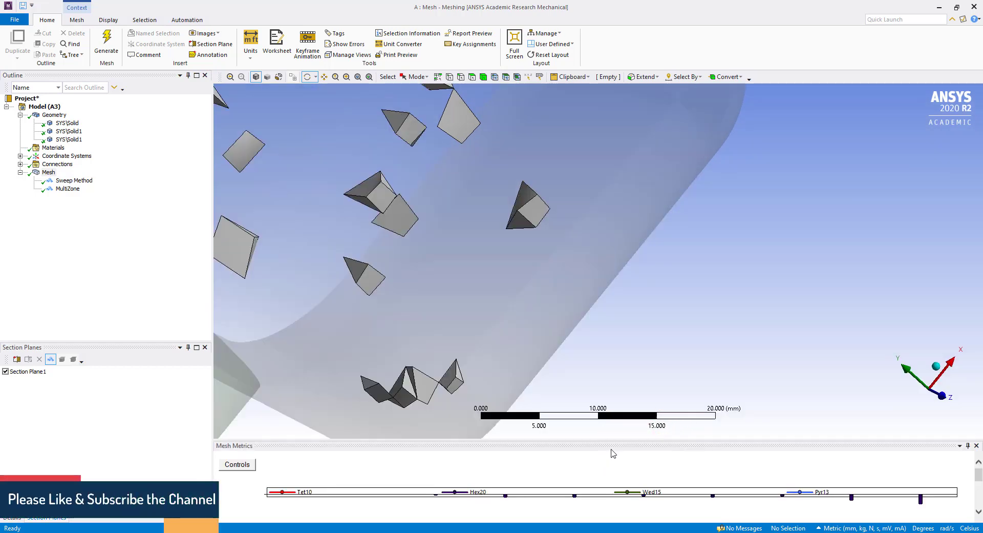
drag(607, 469, 619, 430)
click(617, 434)
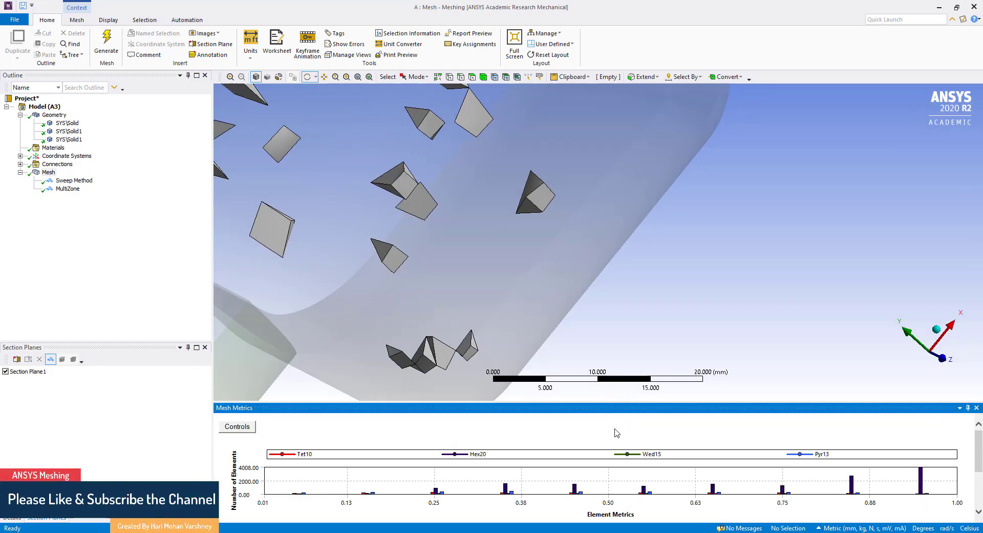
drag(687, 345, 694, 314)
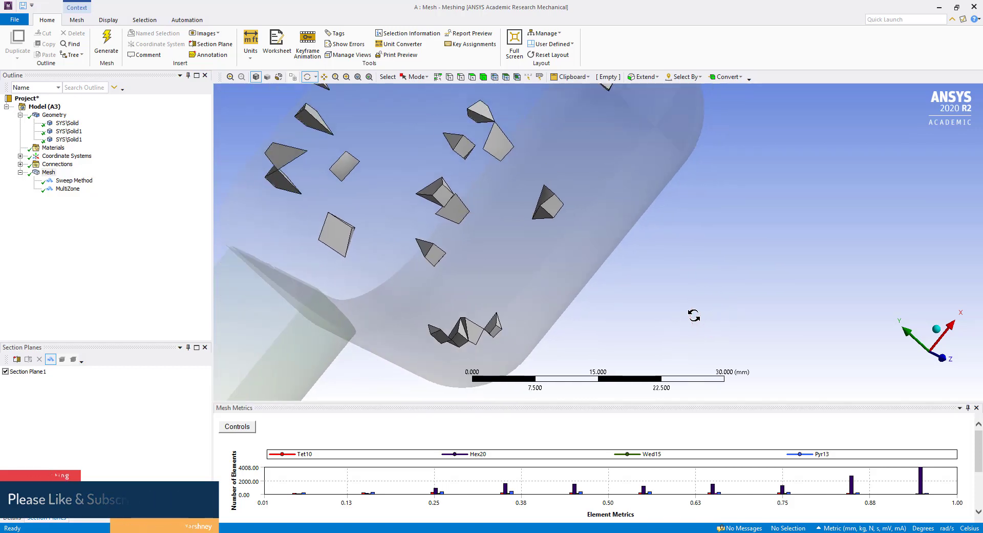
scroll(693, 313, down, 2)
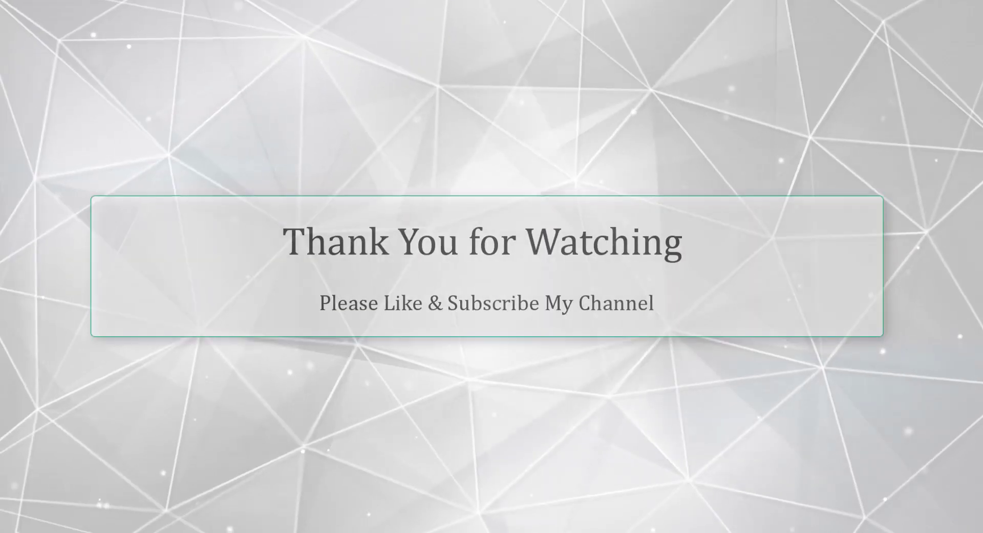